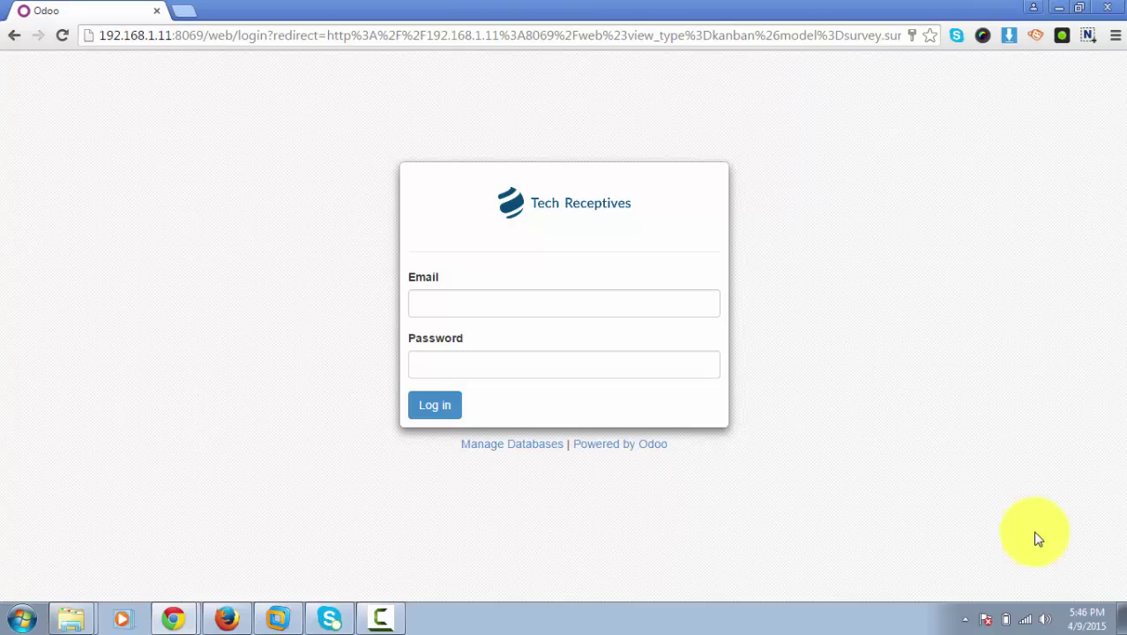
Log in to the Tech Receptives database with the saved admin login.
click(669, 300)
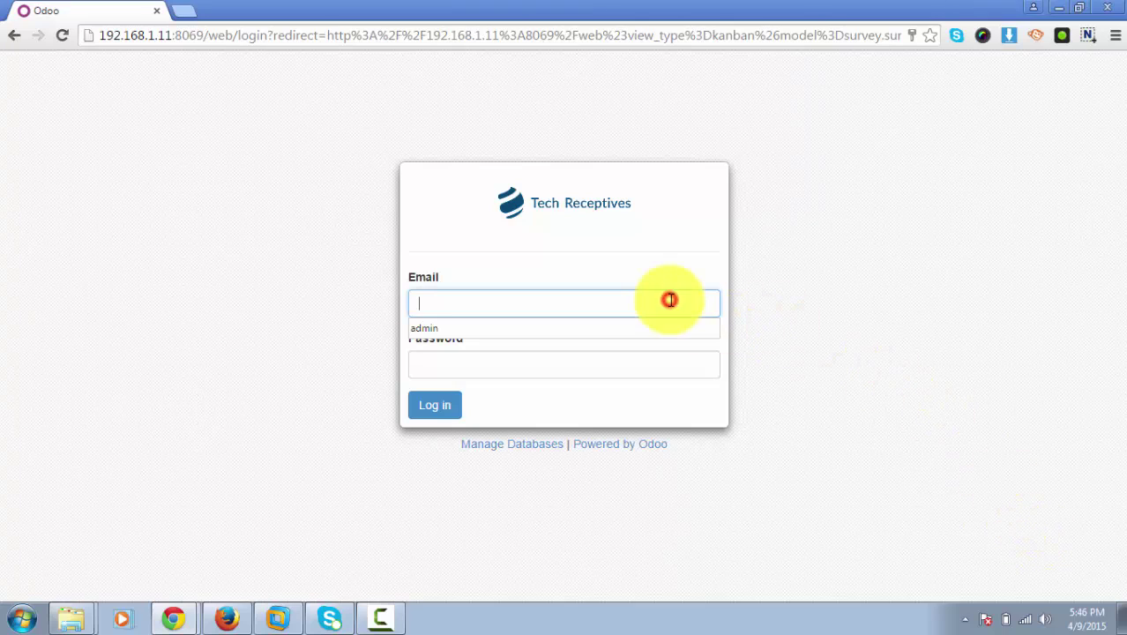
text(admin)
key(Return)
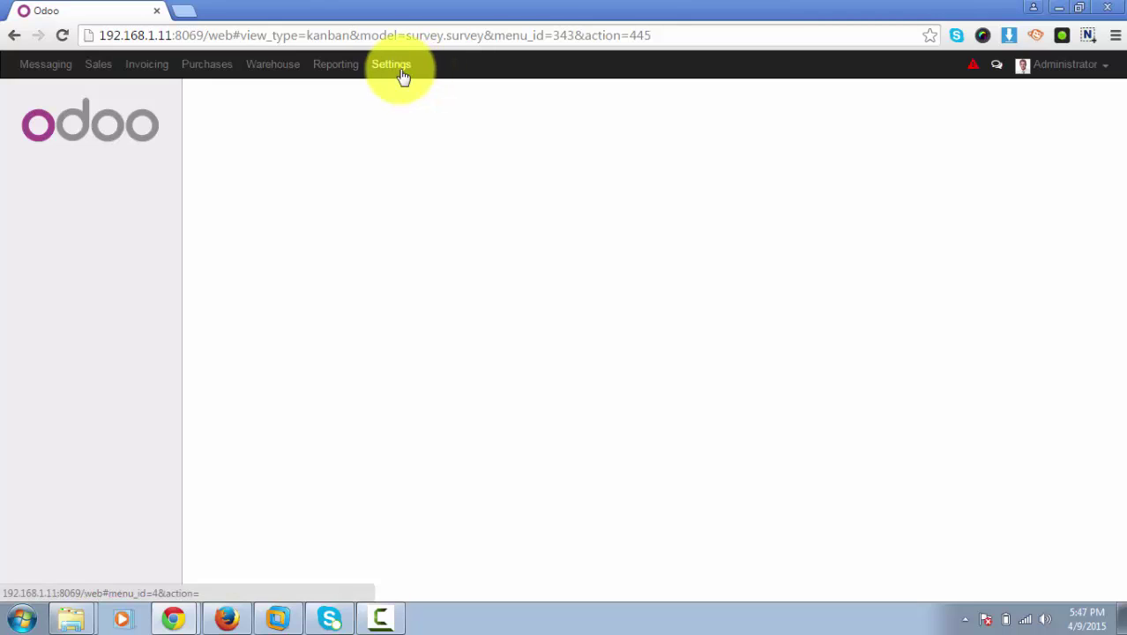
Create a new Request for Quotation from the Purchases menu.
click(224, 76)
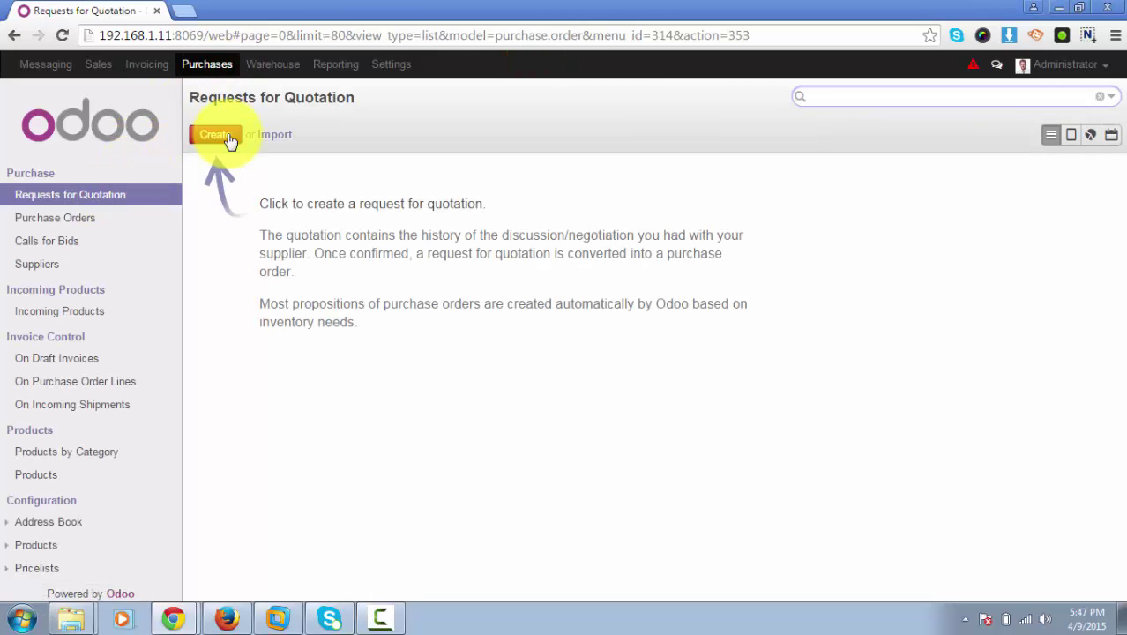
click(226, 139)
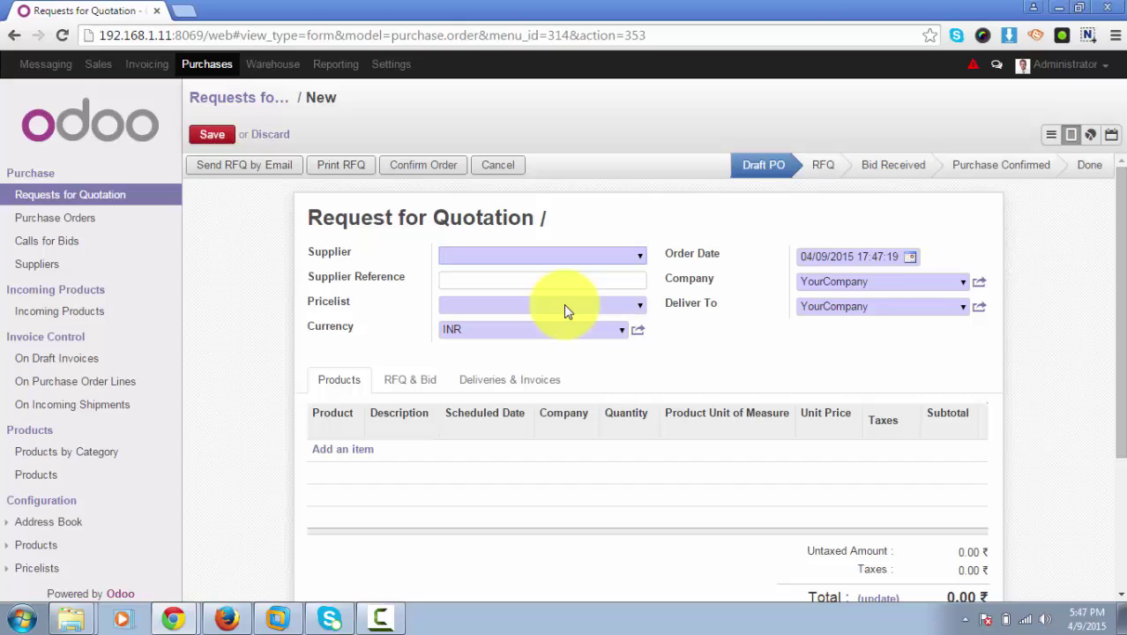
Choose 'supplier' as the RFQ's supplier and paste RFQ-Supplier-011 as the supplier reference.
click(635, 254)
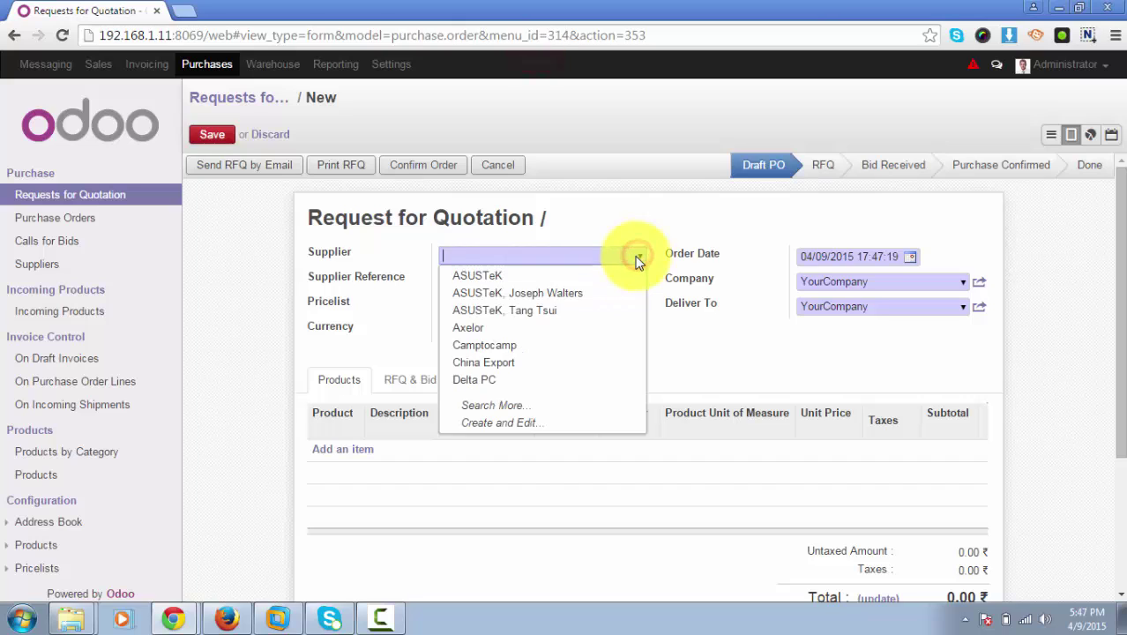
click(596, 254)
text(suppli)
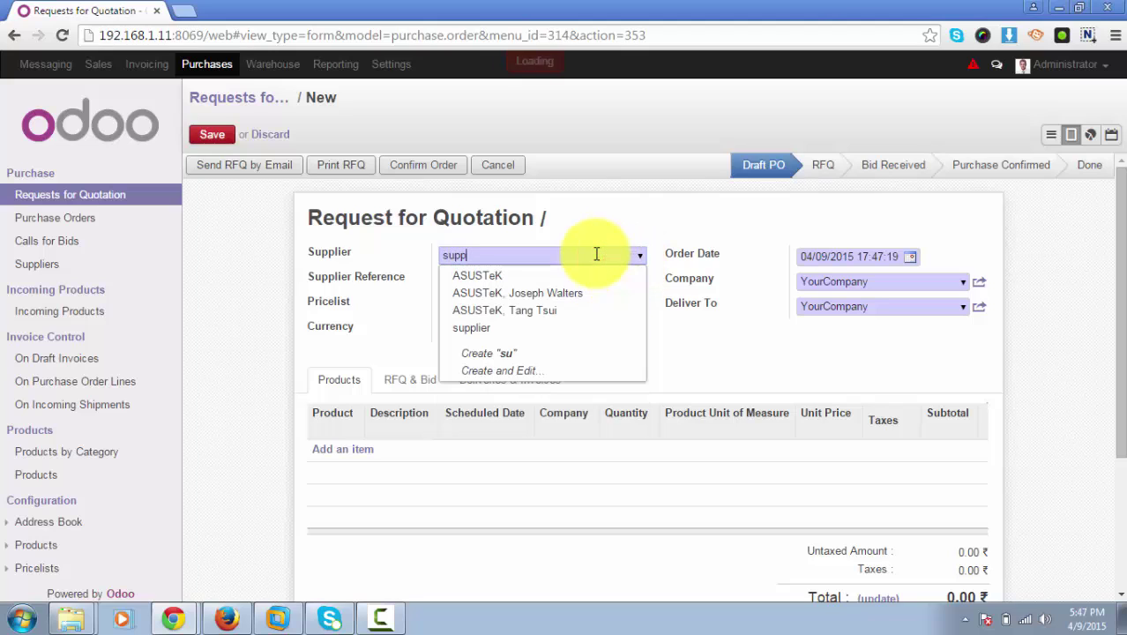
click(483, 276)
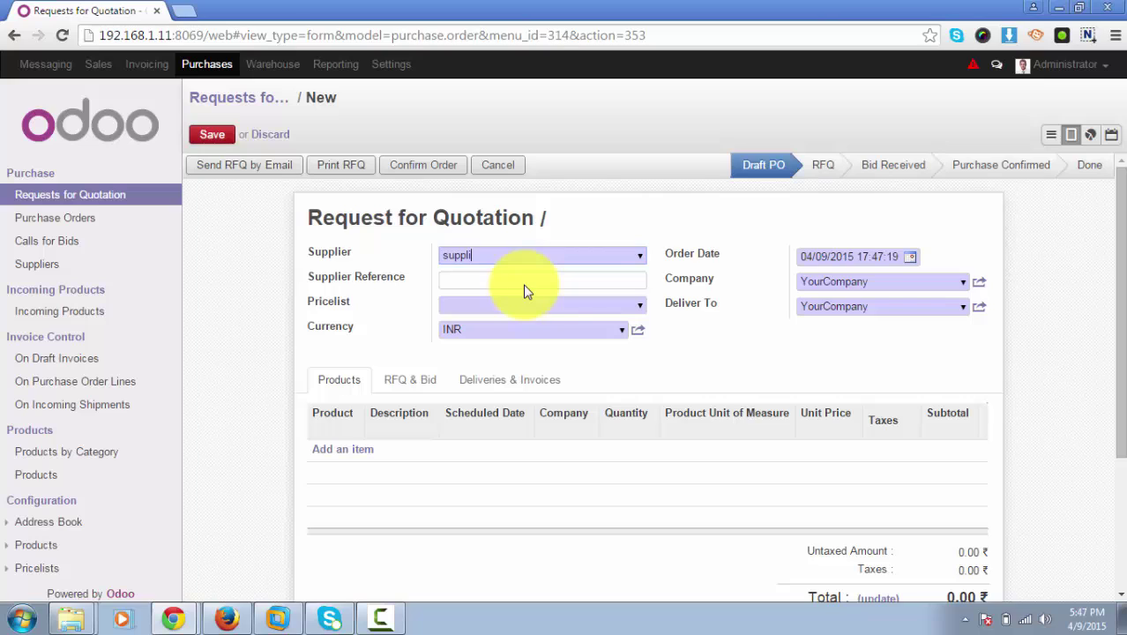
click(525, 282)
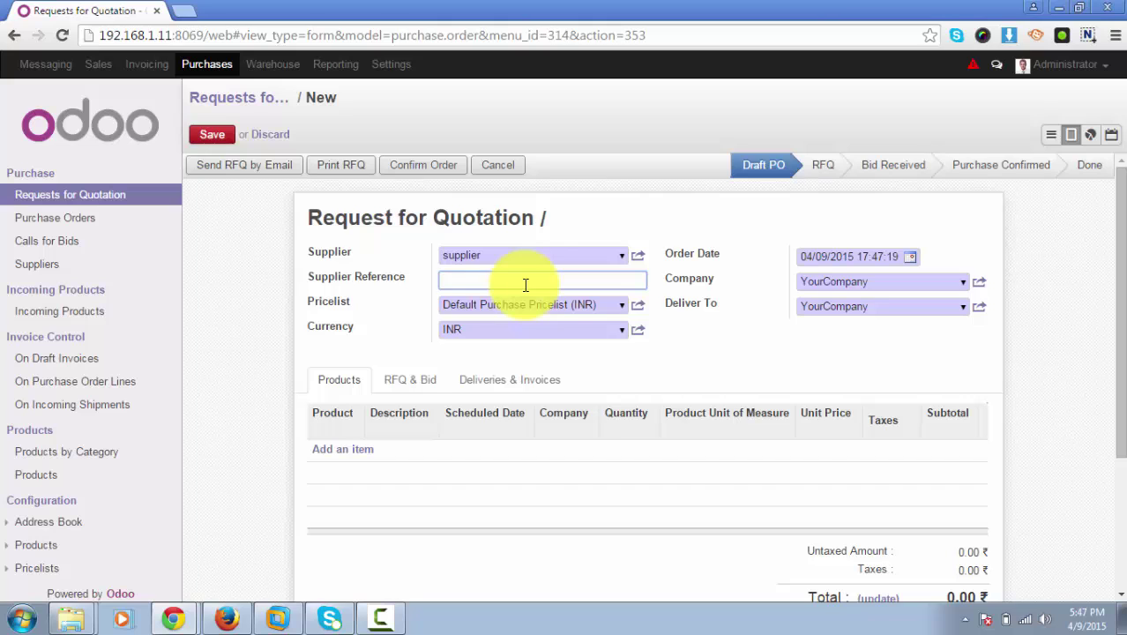
text(RFQ-Supplier-011)
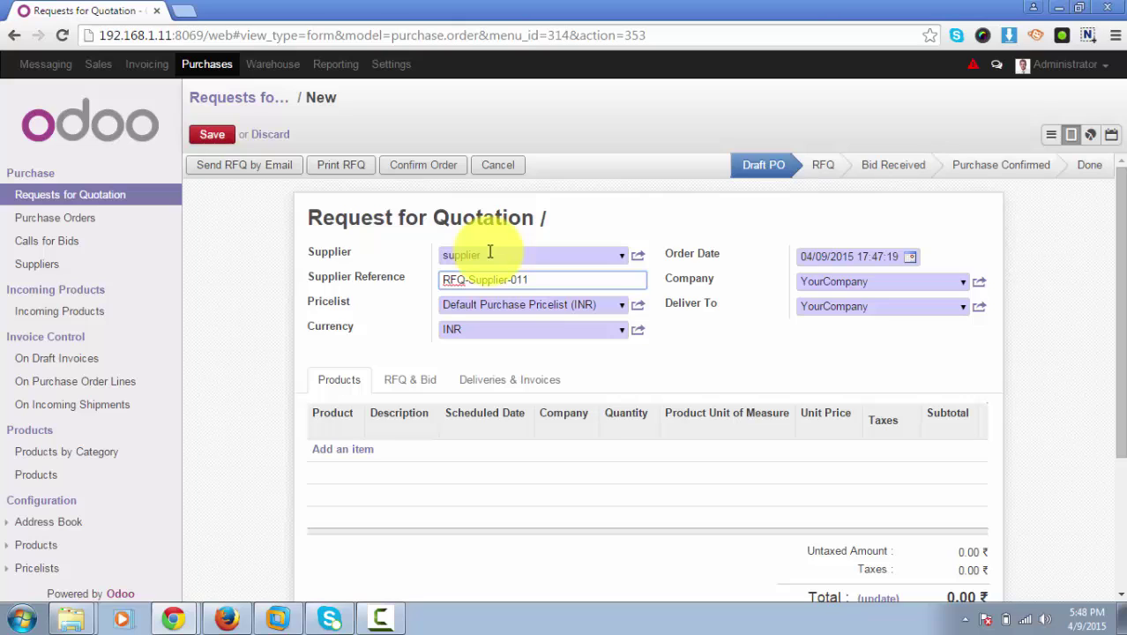
Add lines for [LJ-00129-blck] and [LJ-988-brown] Lather Jackets and the [A1090] iMac.
click(359, 452)
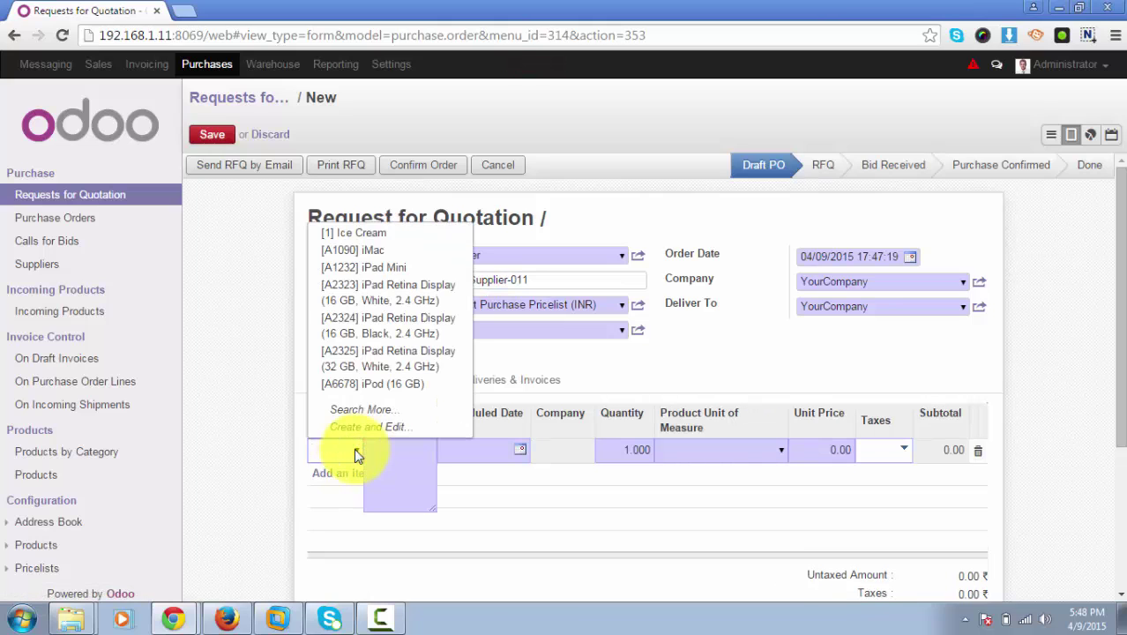
text(late)
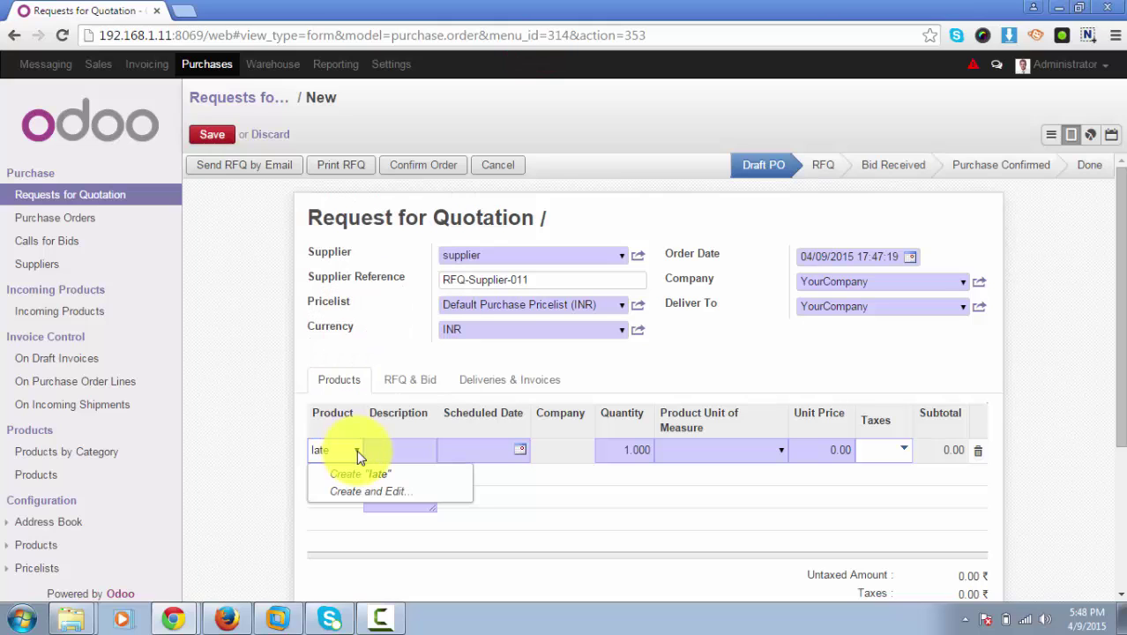
key(BackSpace)
text(h)
click(388, 304)
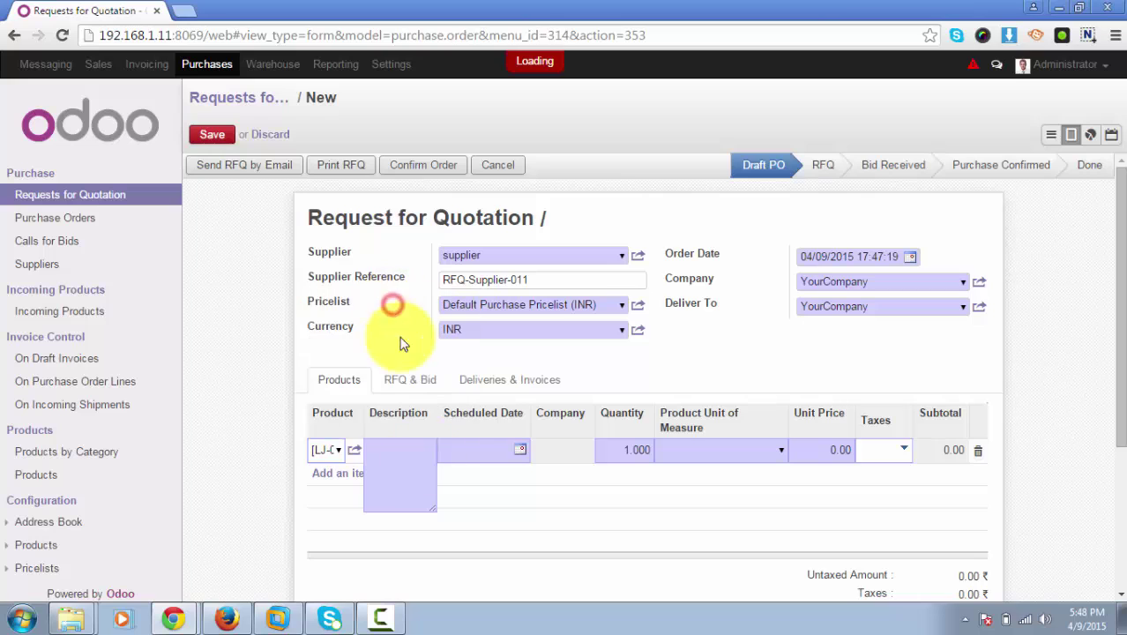
click(335, 478)
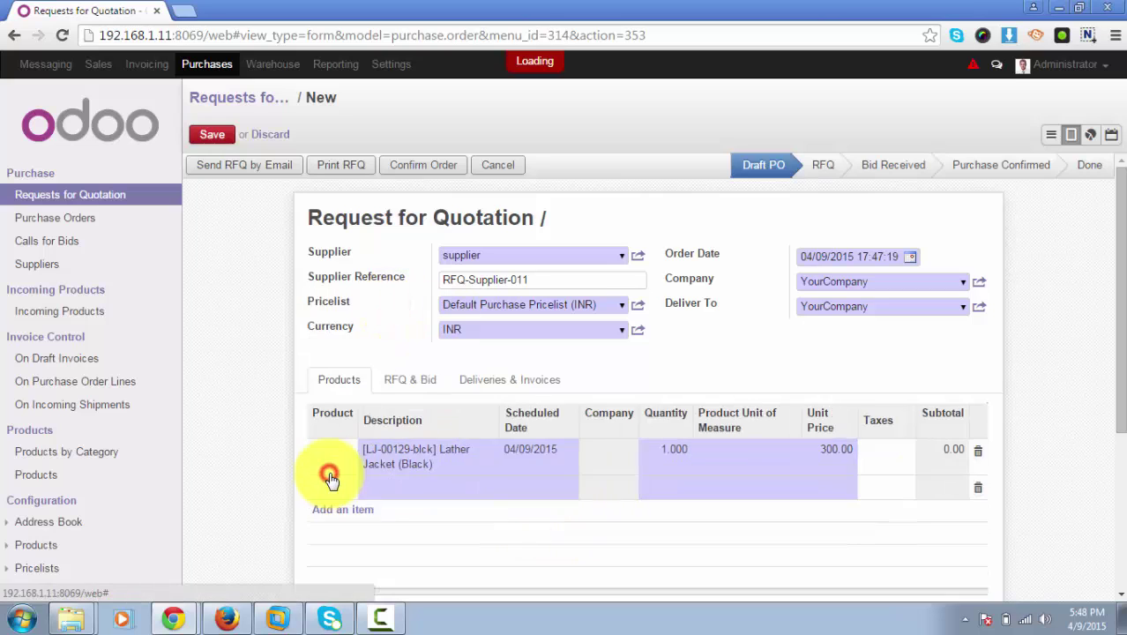
text(lather)
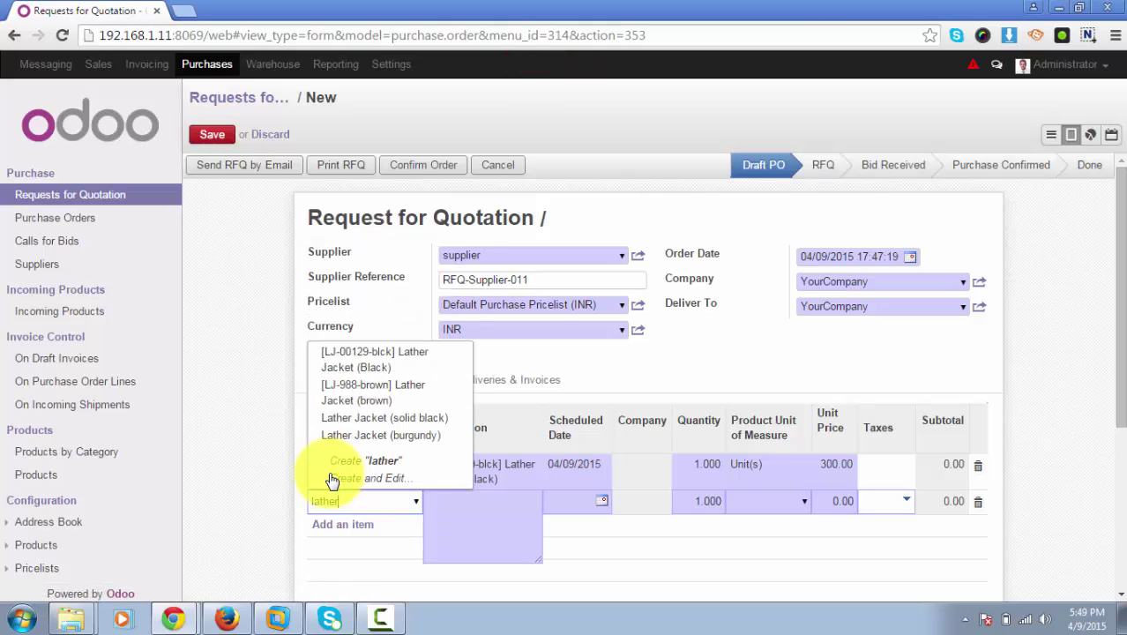
click(340, 392)
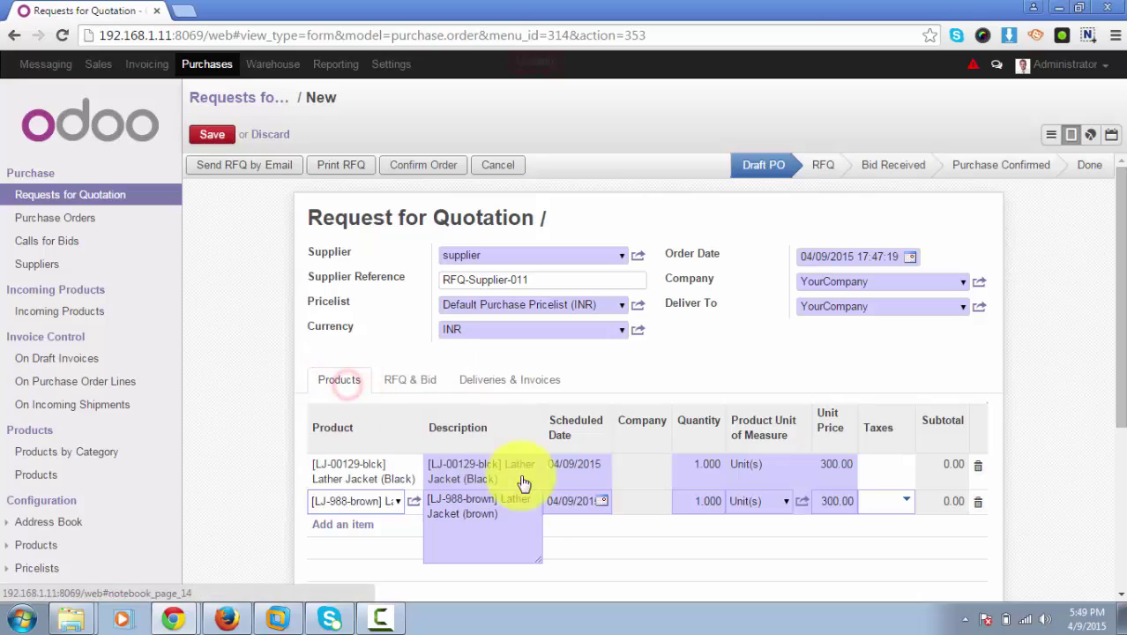
click(637, 547)
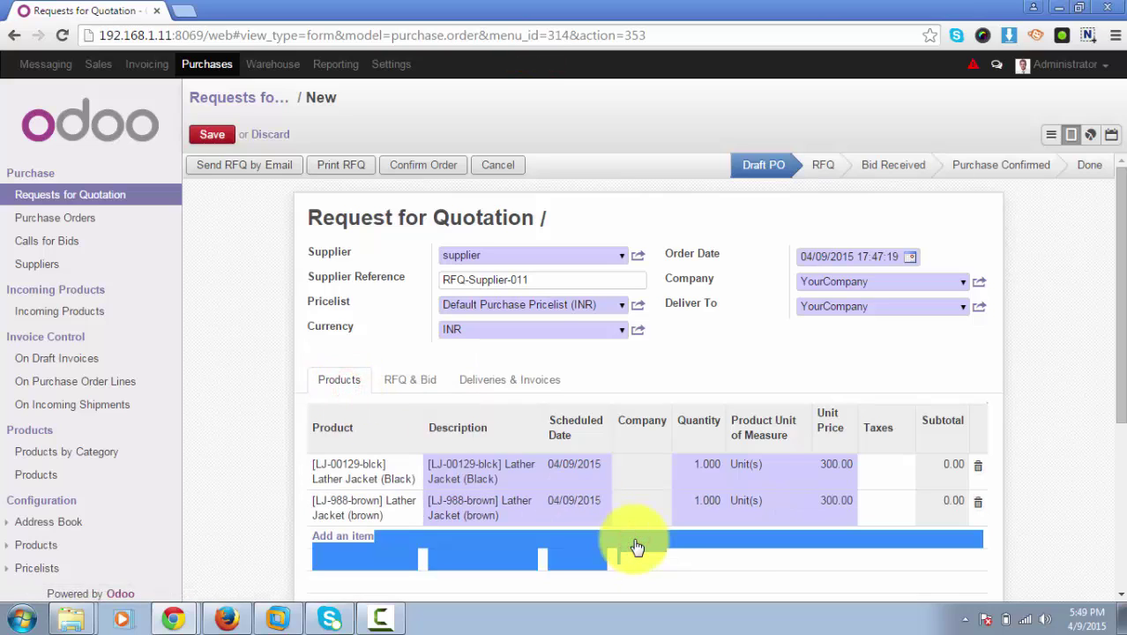
click(347, 537)
click(419, 536)
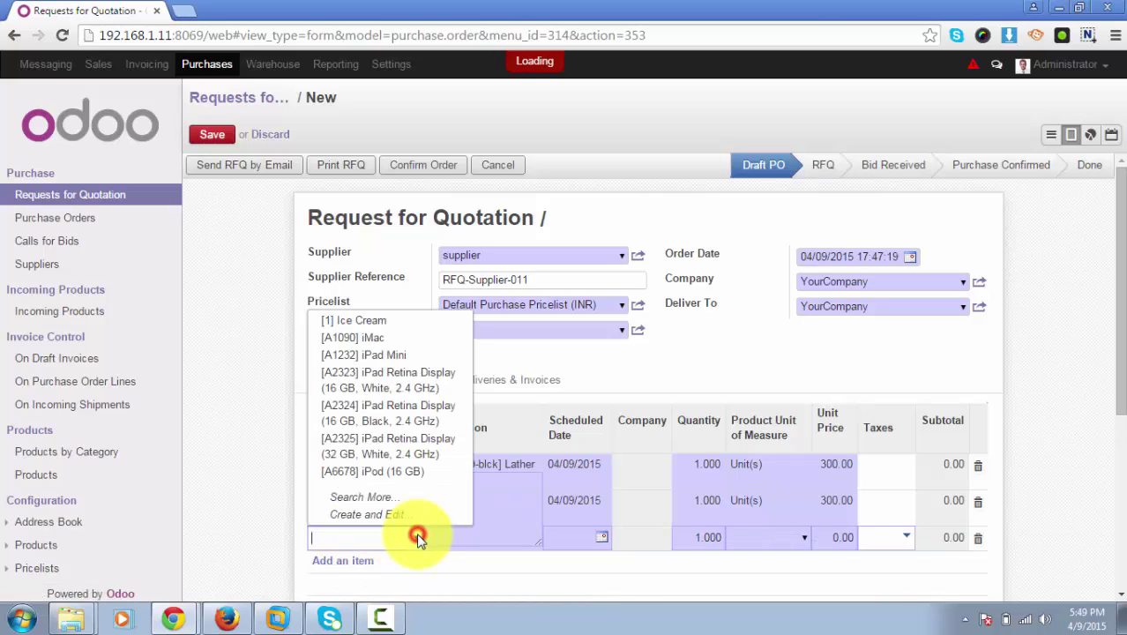
click(349, 337)
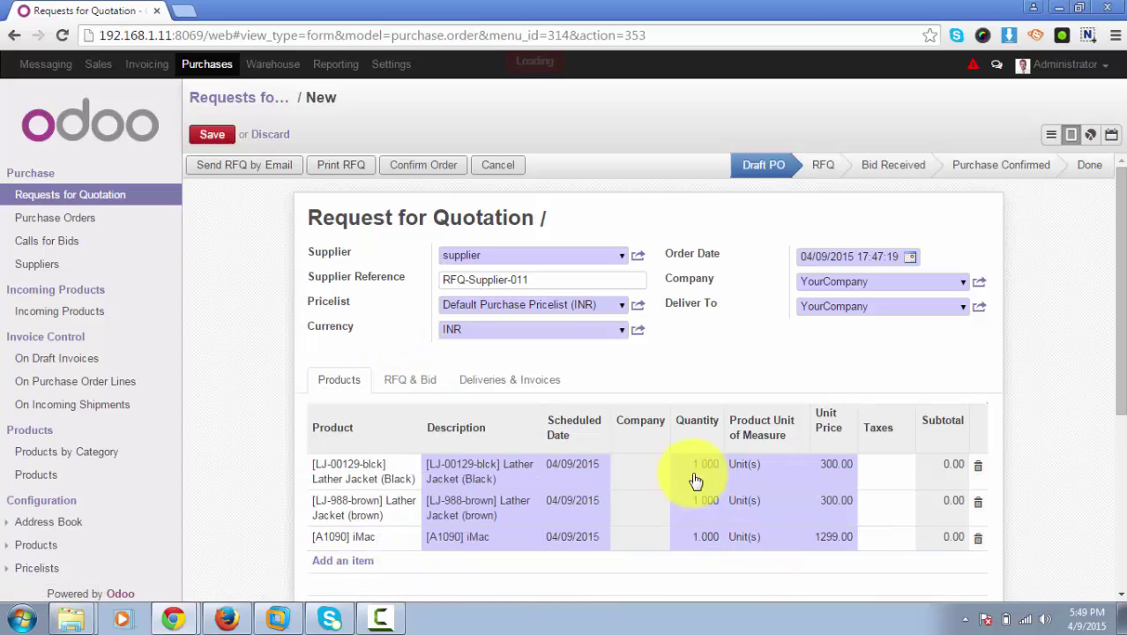
Set line quantities to 100 black jackets, 50 brown jackets and 10 iMacs.
scroll(696, 481, down, 1)
click(689, 388)
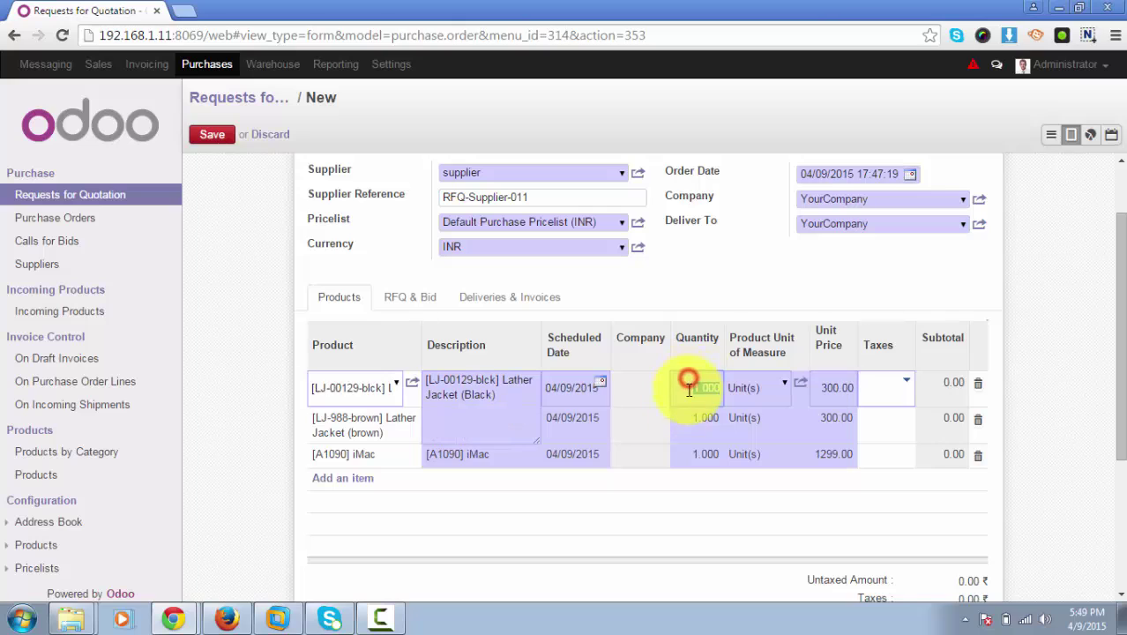
click(689, 388)
text(00)
click(694, 419)
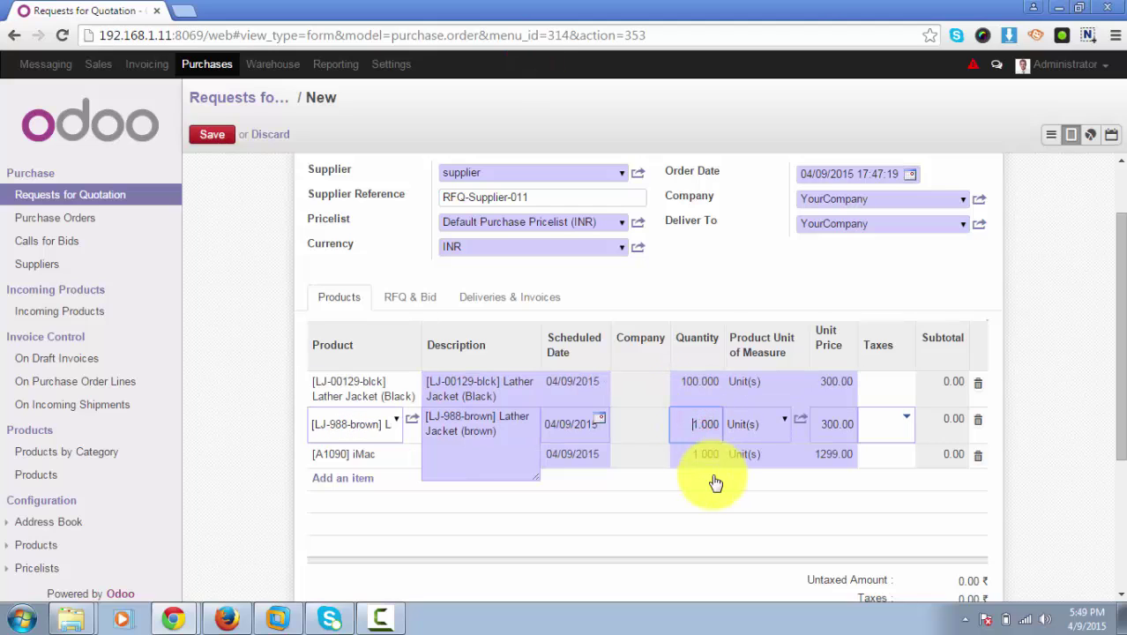
key(BackSpace)
text(50)
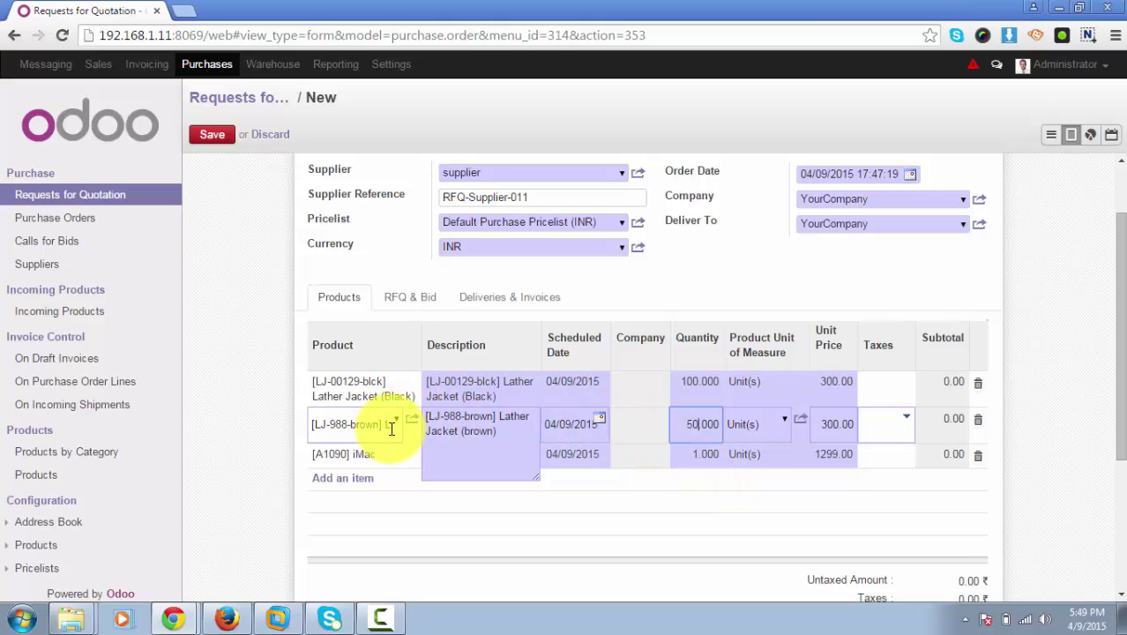
click(685, 459)
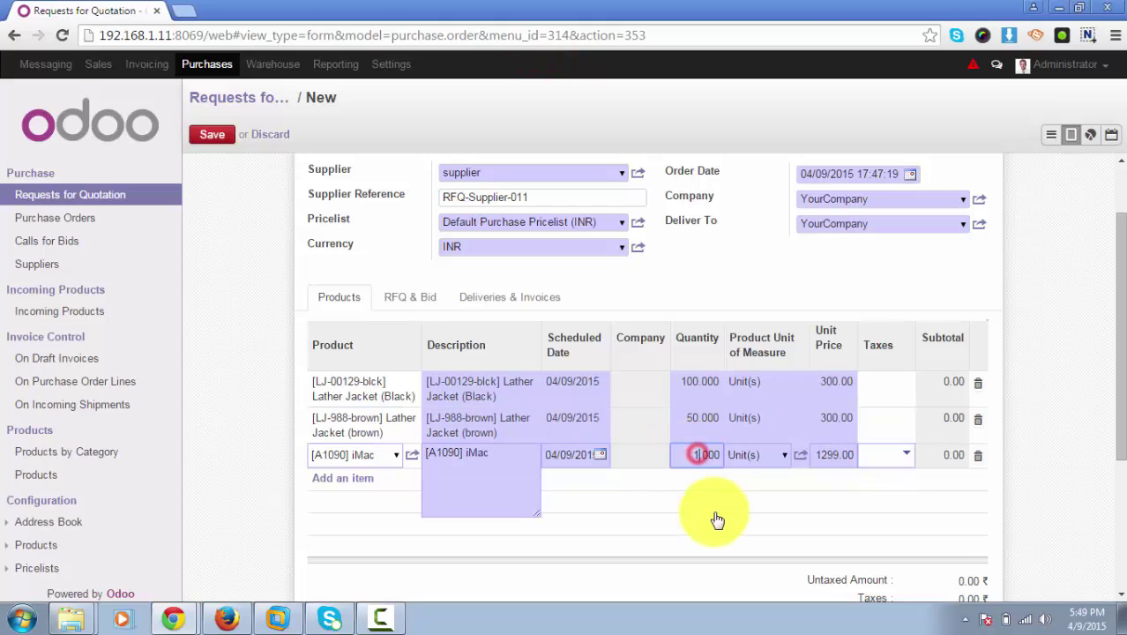
text(0)
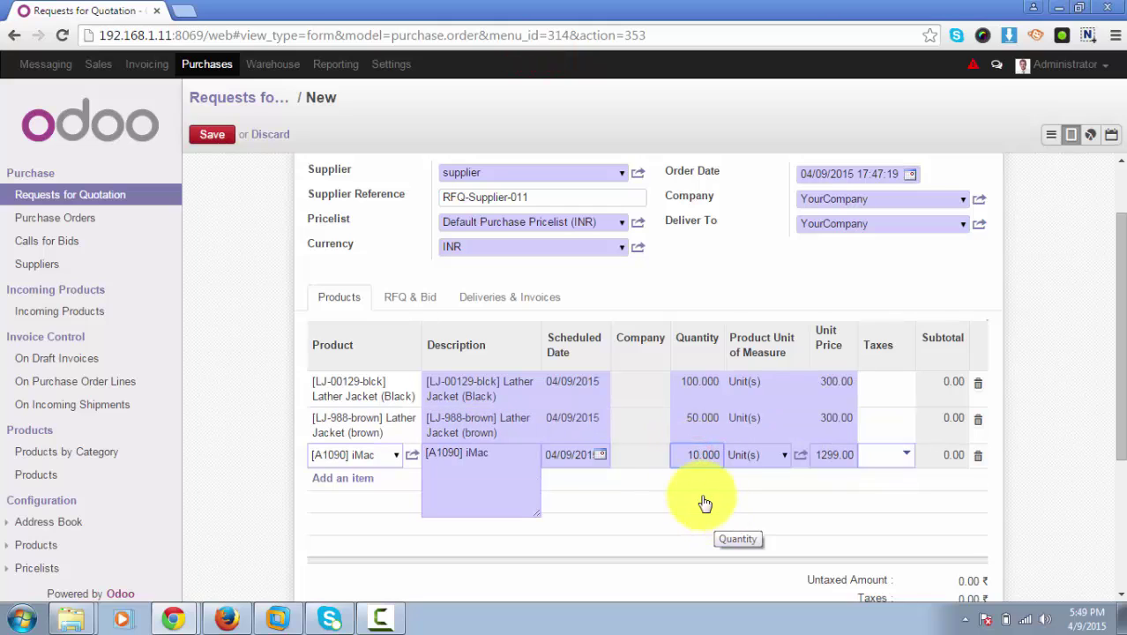
click(703, 497)
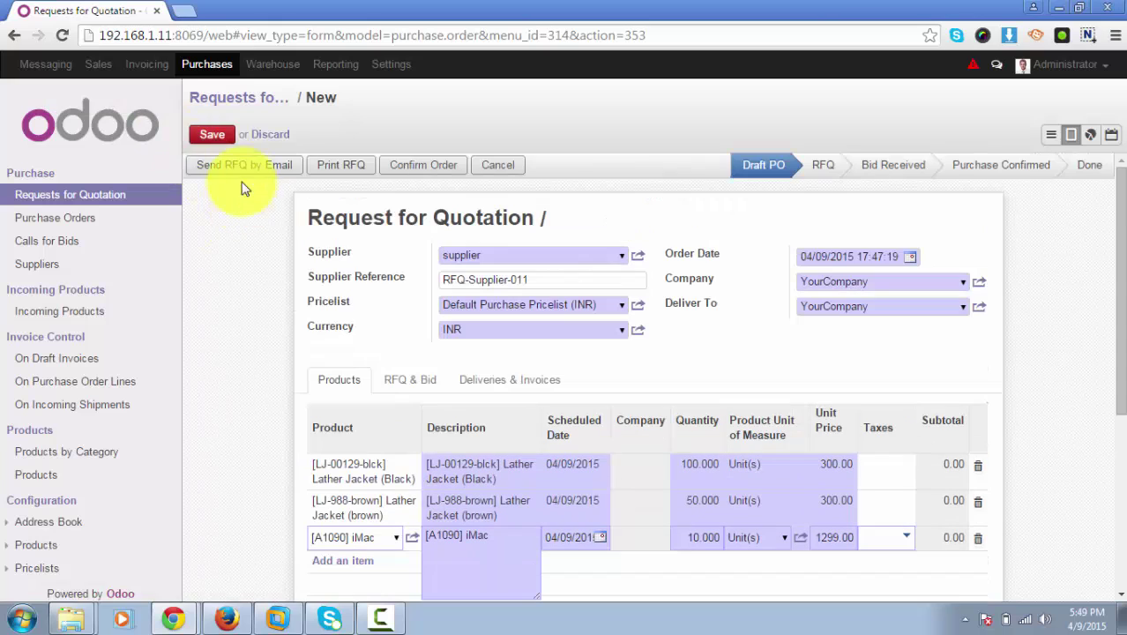
Save the RFQ as PO00018 and check its 57990.00 ₹ total.
click(212, 134)
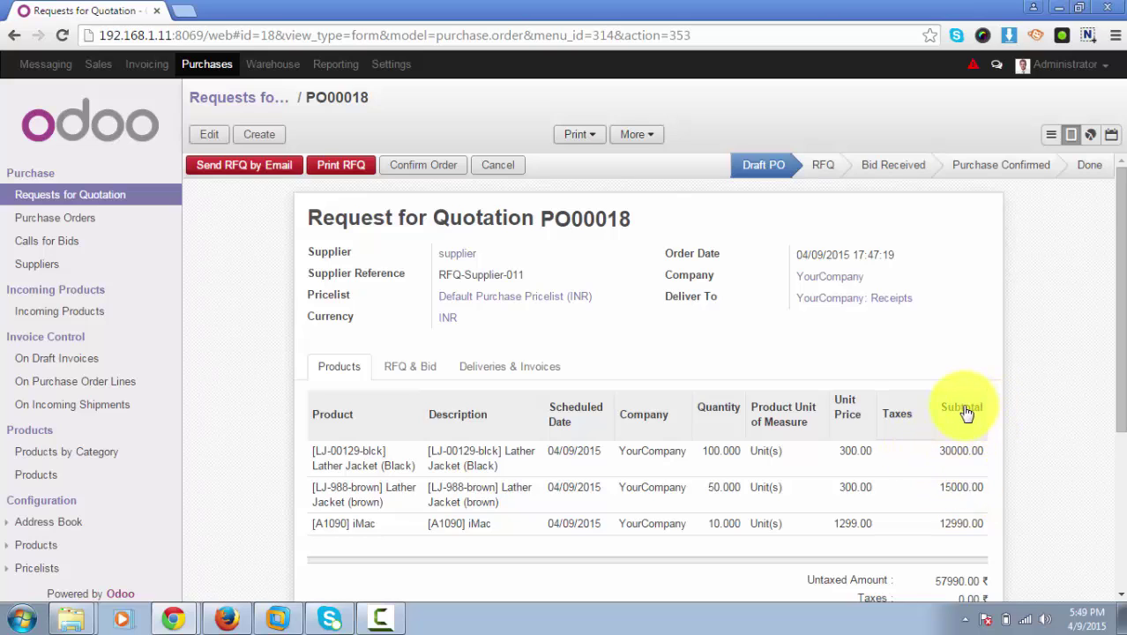
scroll(975, 441, down, 1)
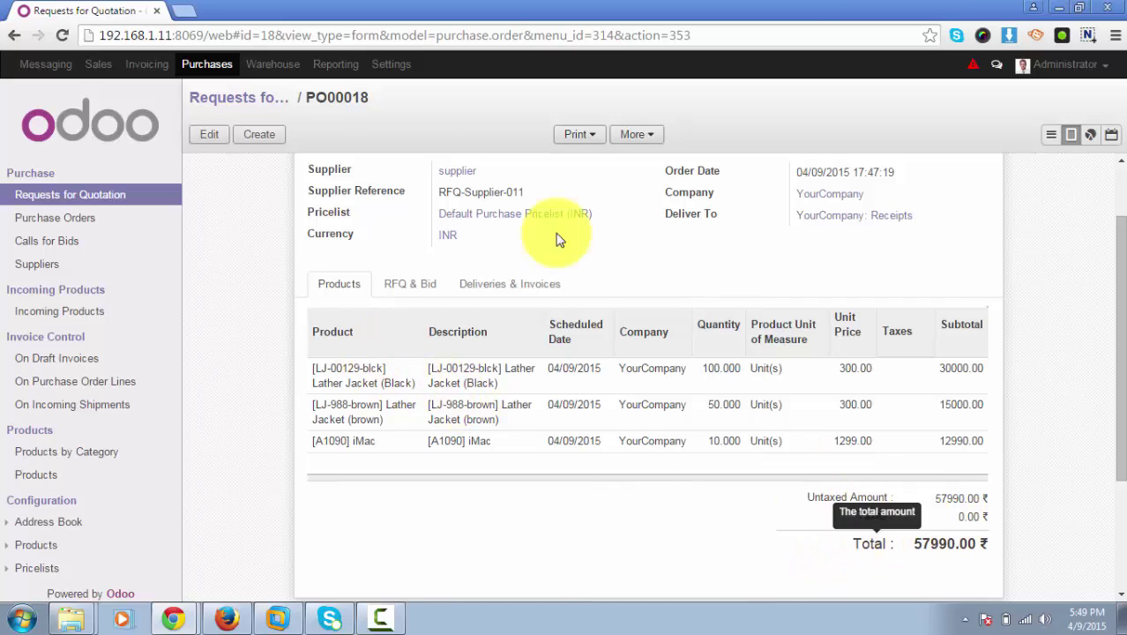
Set PO00018's Bid Valid Until to 04/10/2015 and view the Deliveries & Invoices details.
click(209, 134)
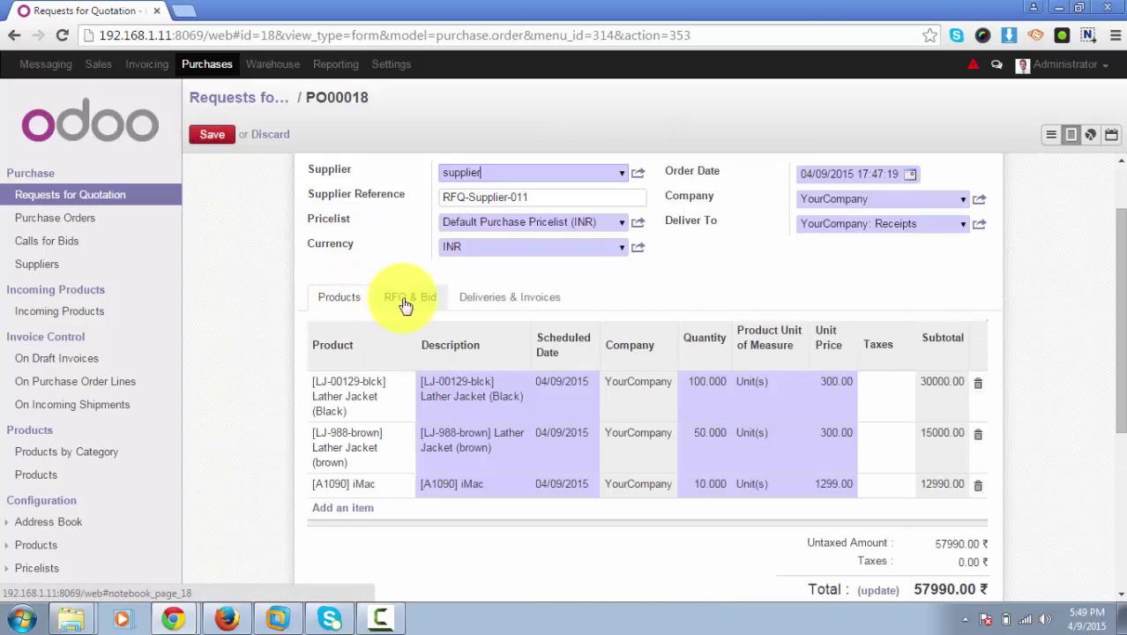
click(405, 304)
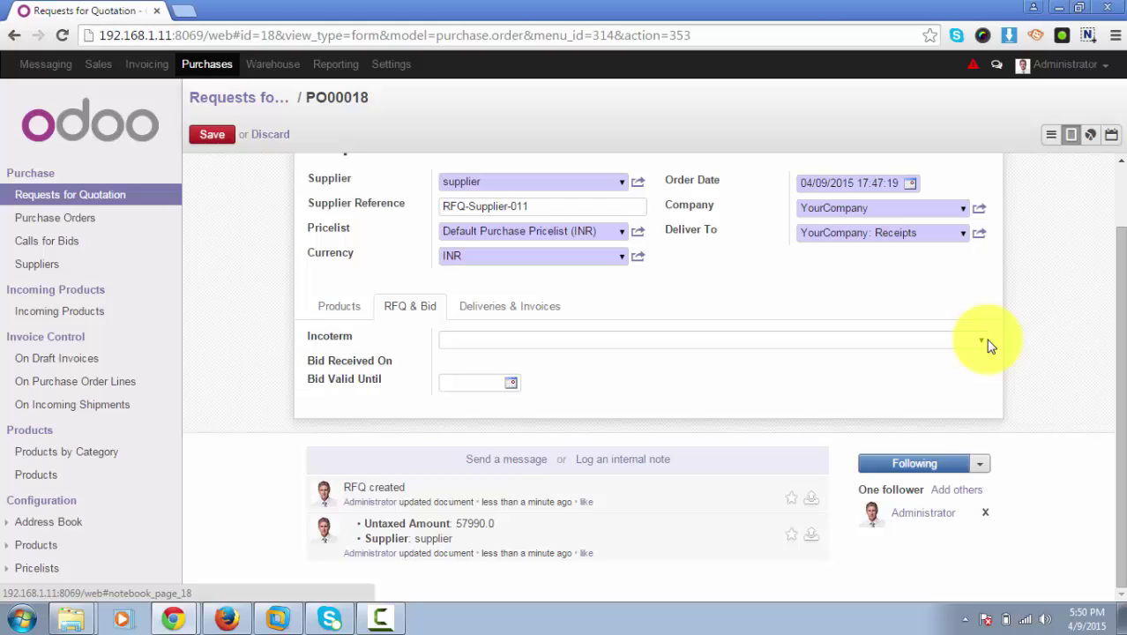
click(511, 382)
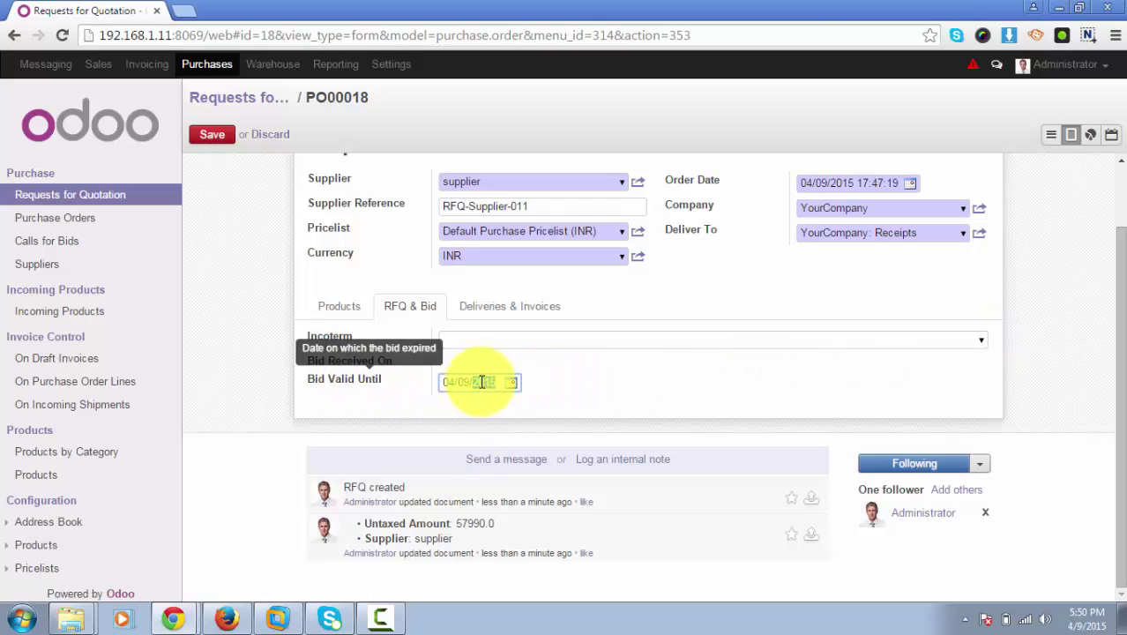
click(511, 383)
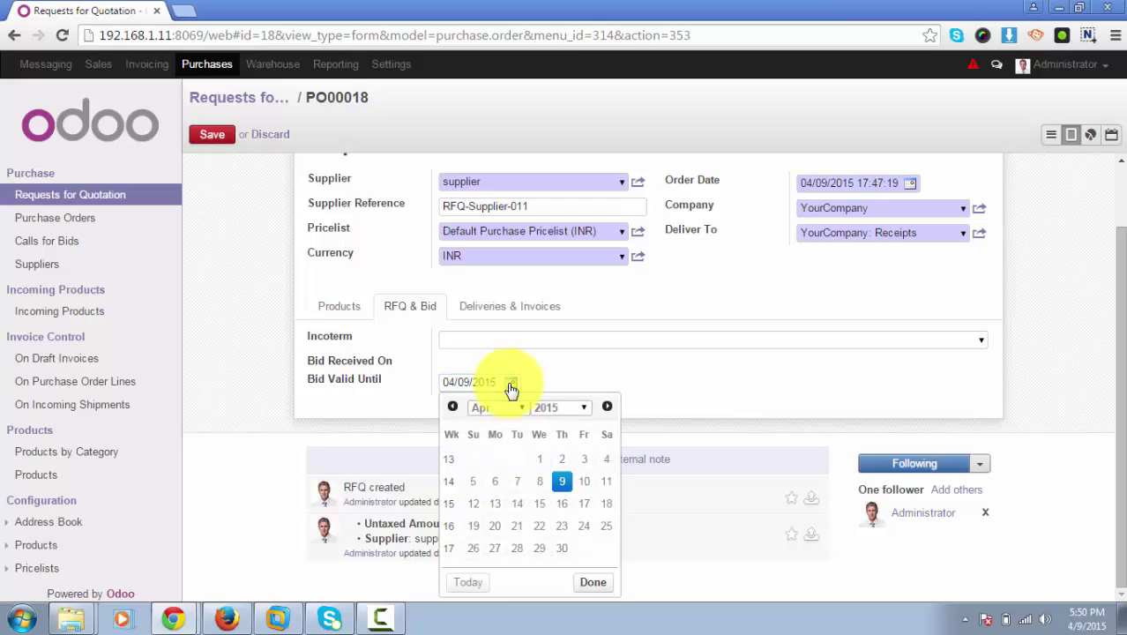
click(585, 482)
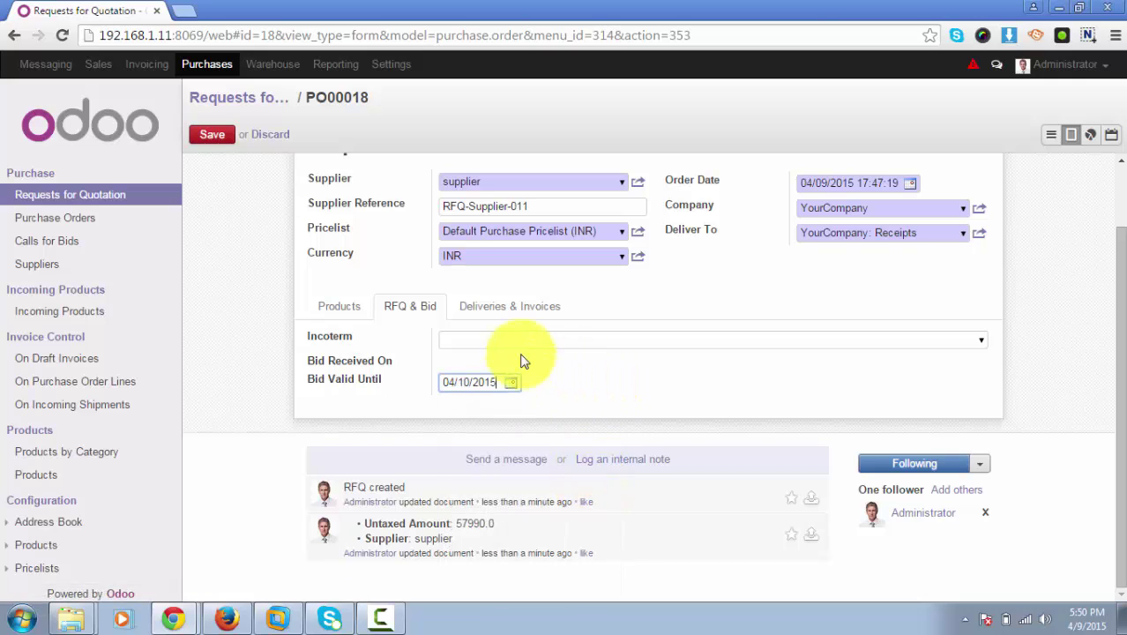
click(505, 311)
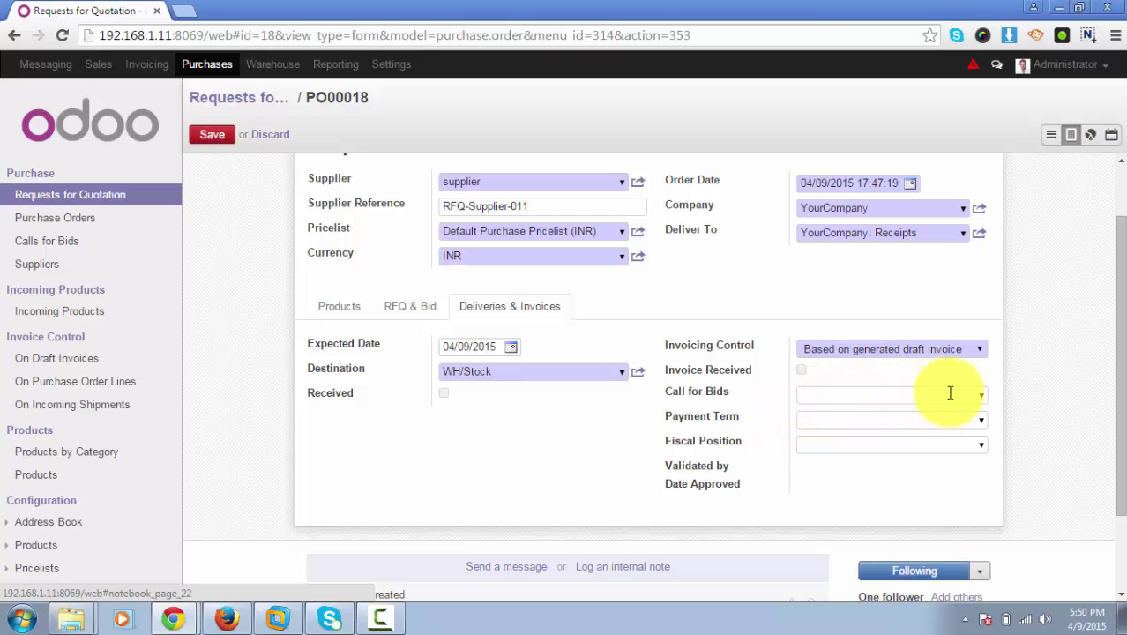
click(981, 396)
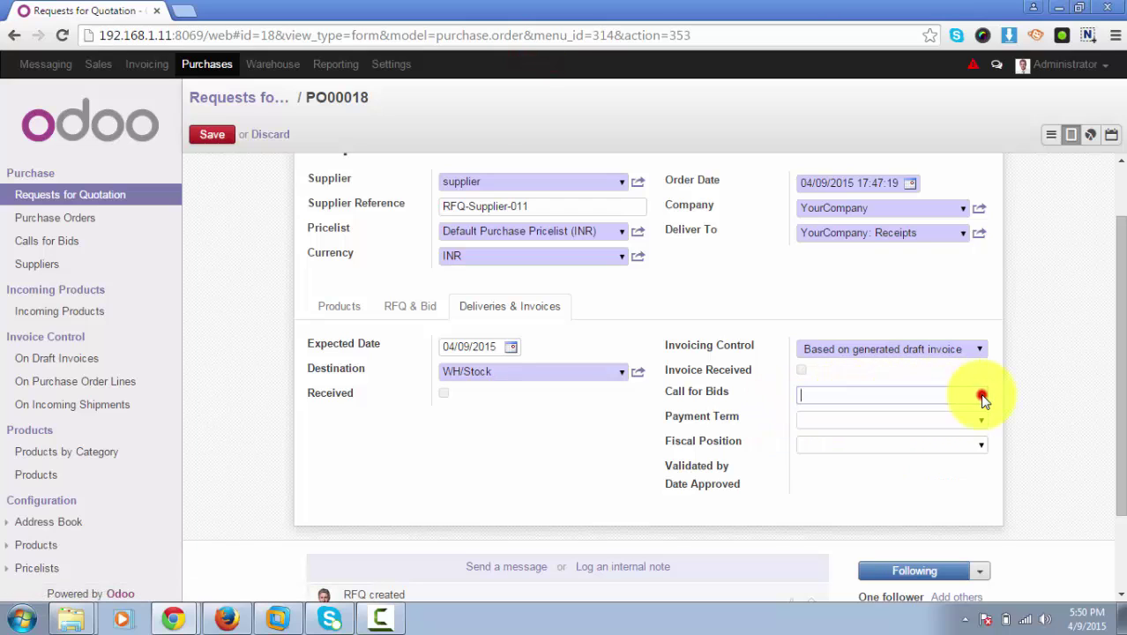
click(973, 393)
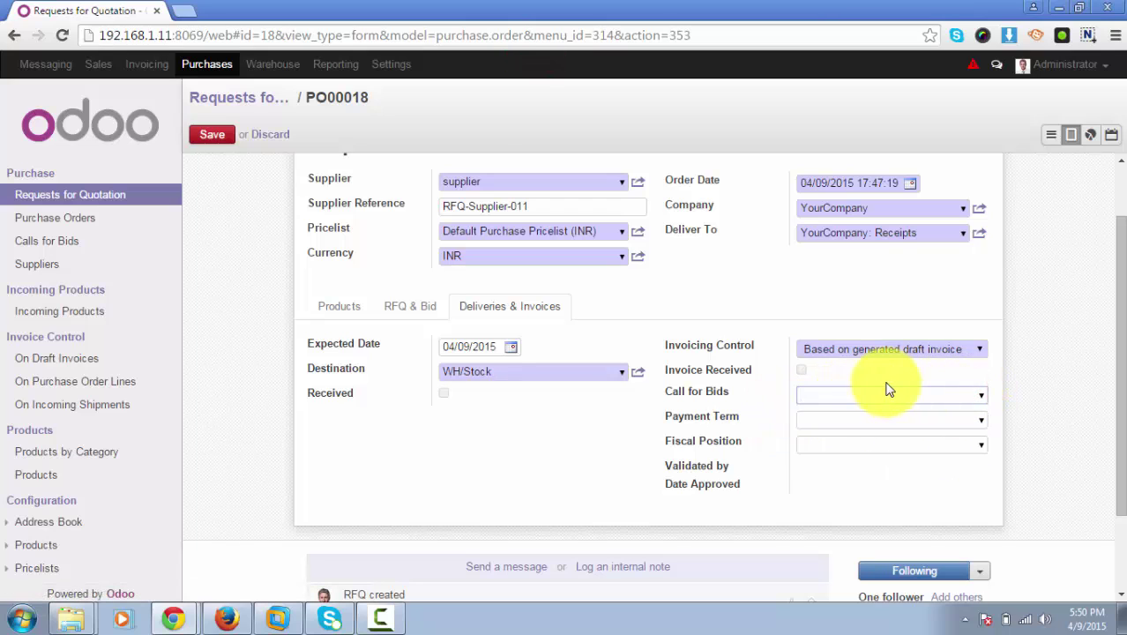
click(983, 422)
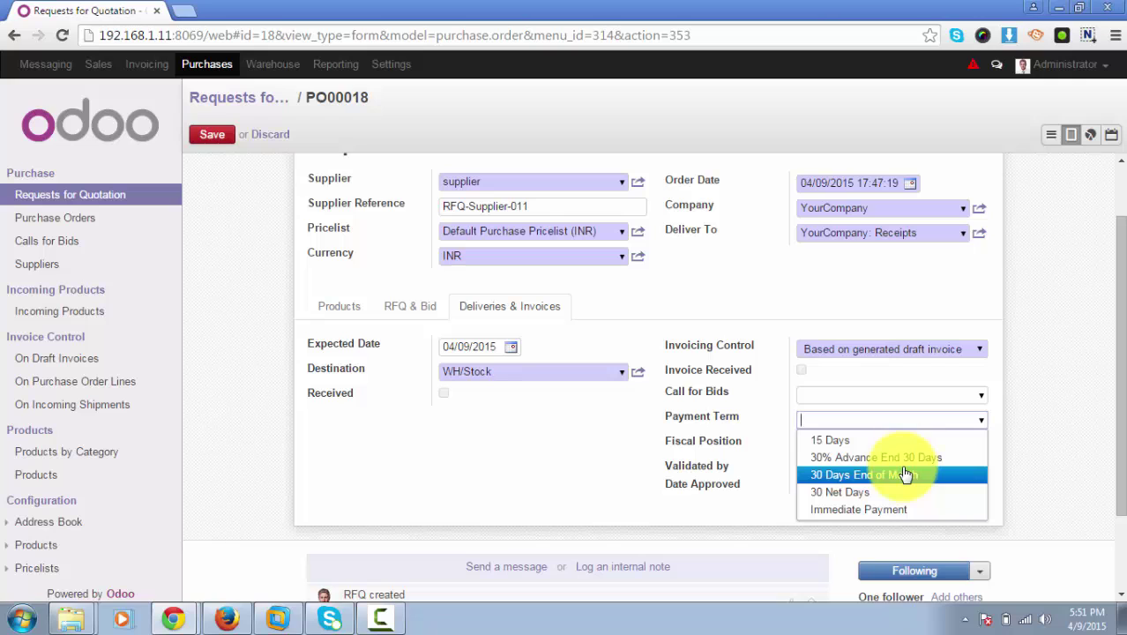
click(1075, 411)
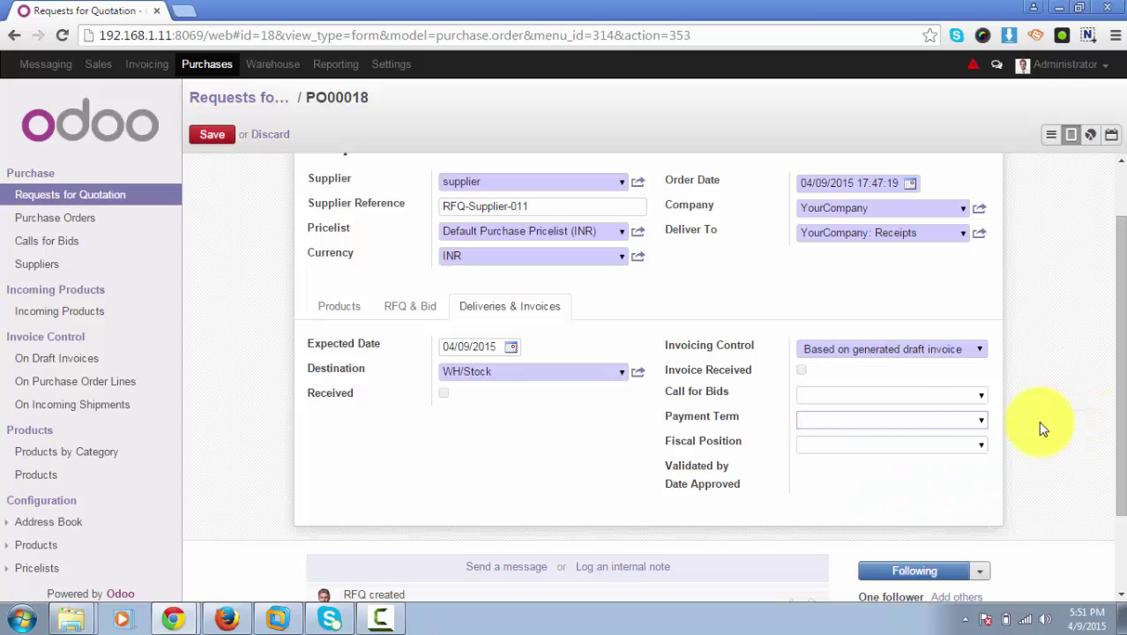
scroll(352, 371, up, 1)
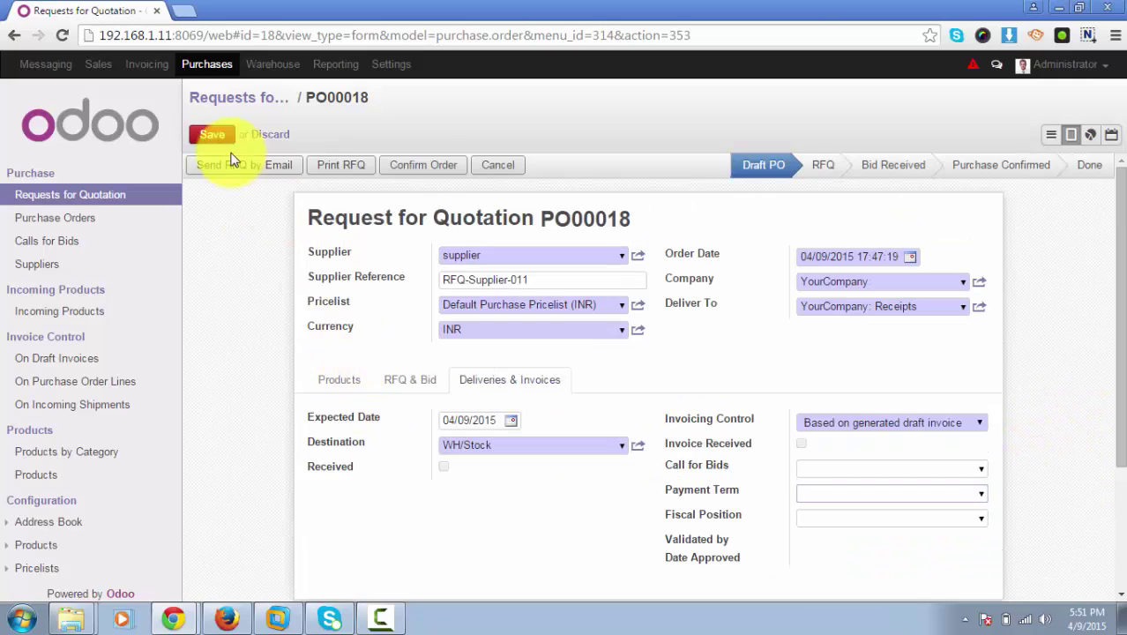
Save PO00018 and begin sending the RFQ by email.
click(210, 137)
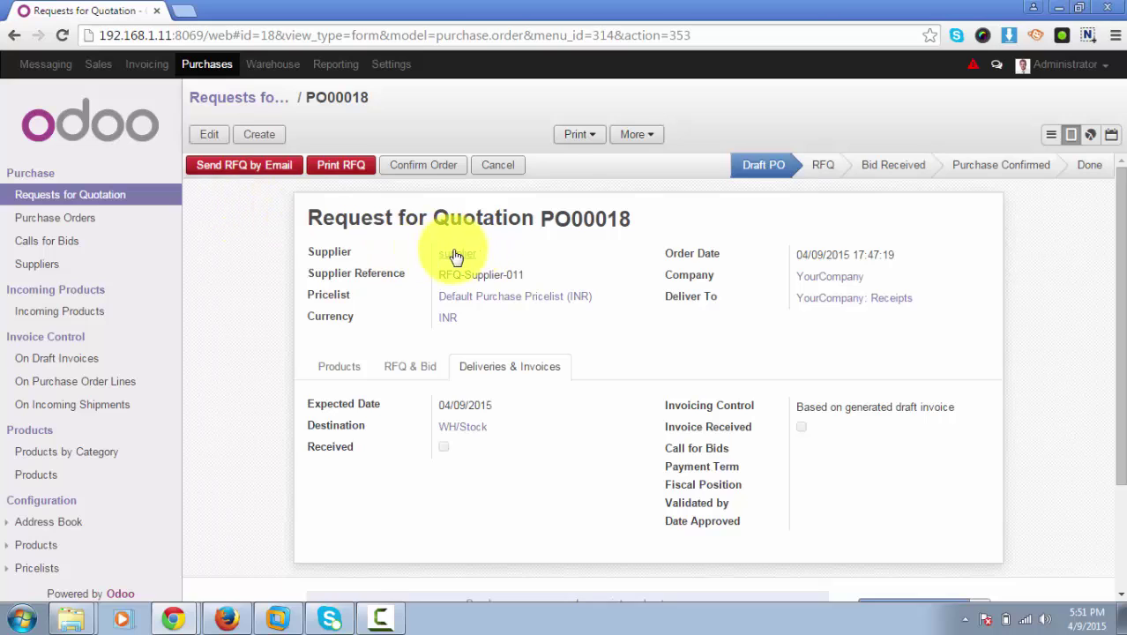
click(261, 168)
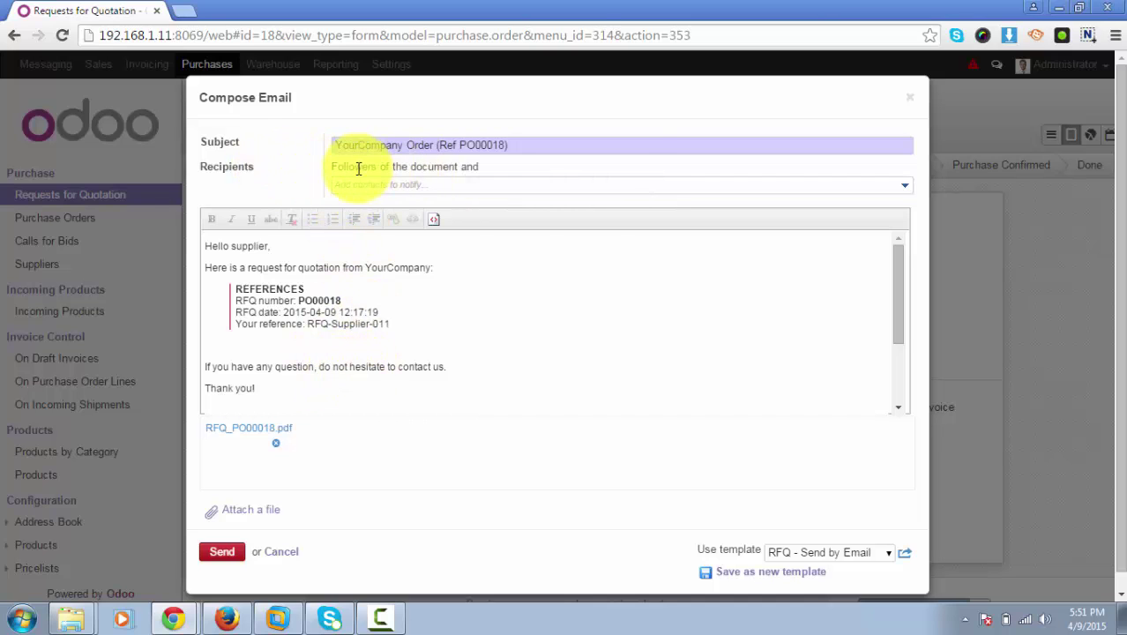
Send the RFQ email with RFQ_PO00018.pdf attached to the supplier.
click(452, 184)
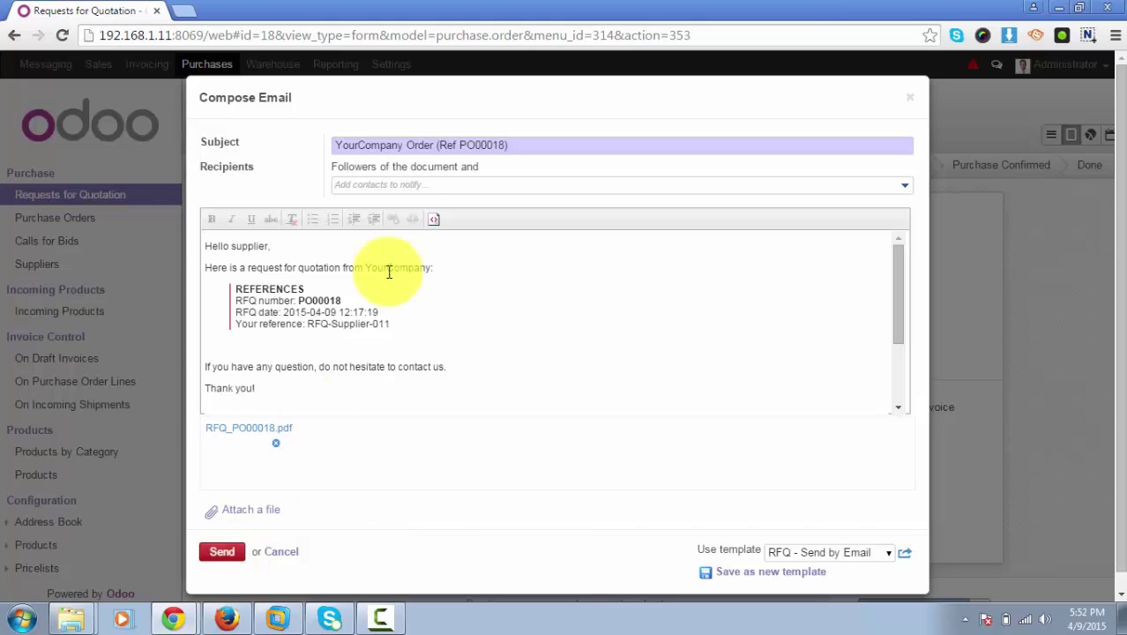
click(225, 552)
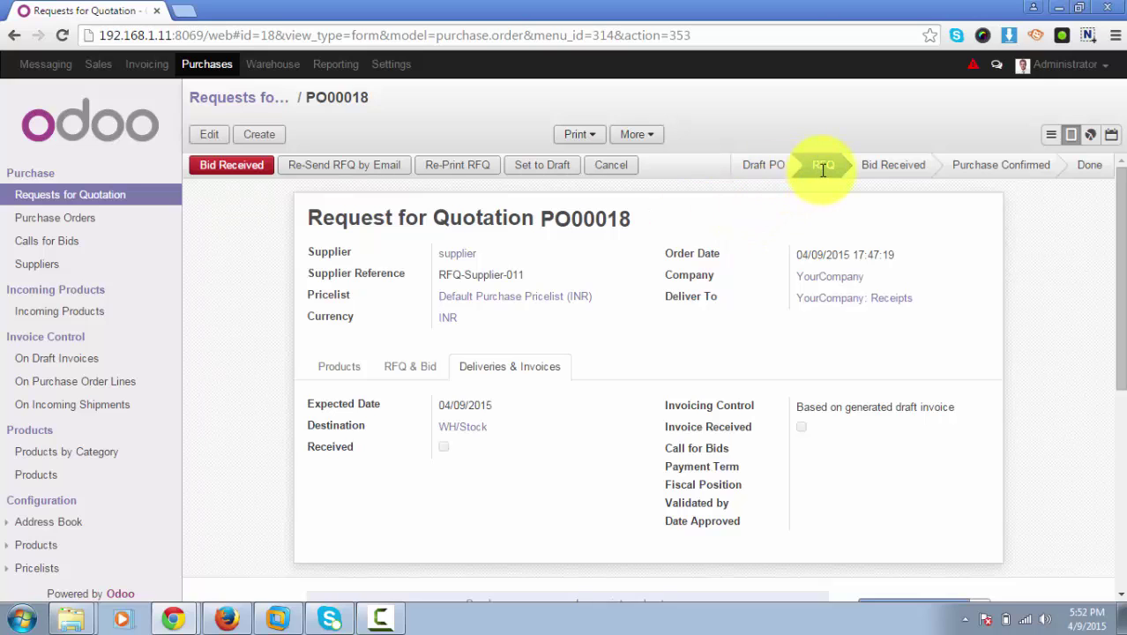
Review PO00018's three product lines, save, and mark the supplier's bid as received.
mouse_move(826, 167)
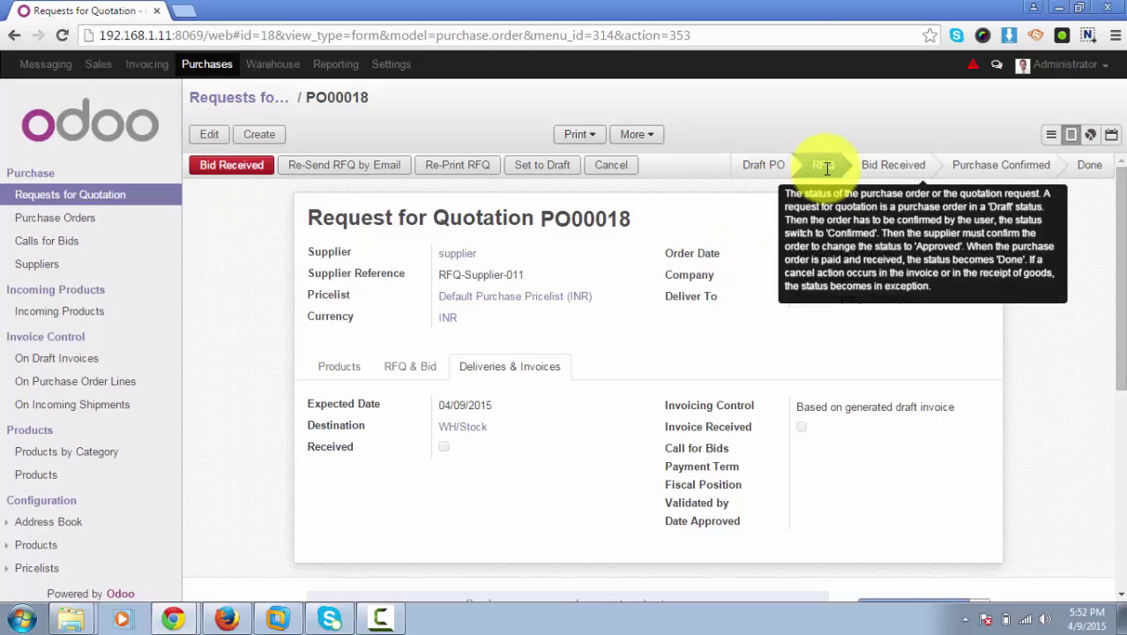
click(209, 136)
click(344, 381)
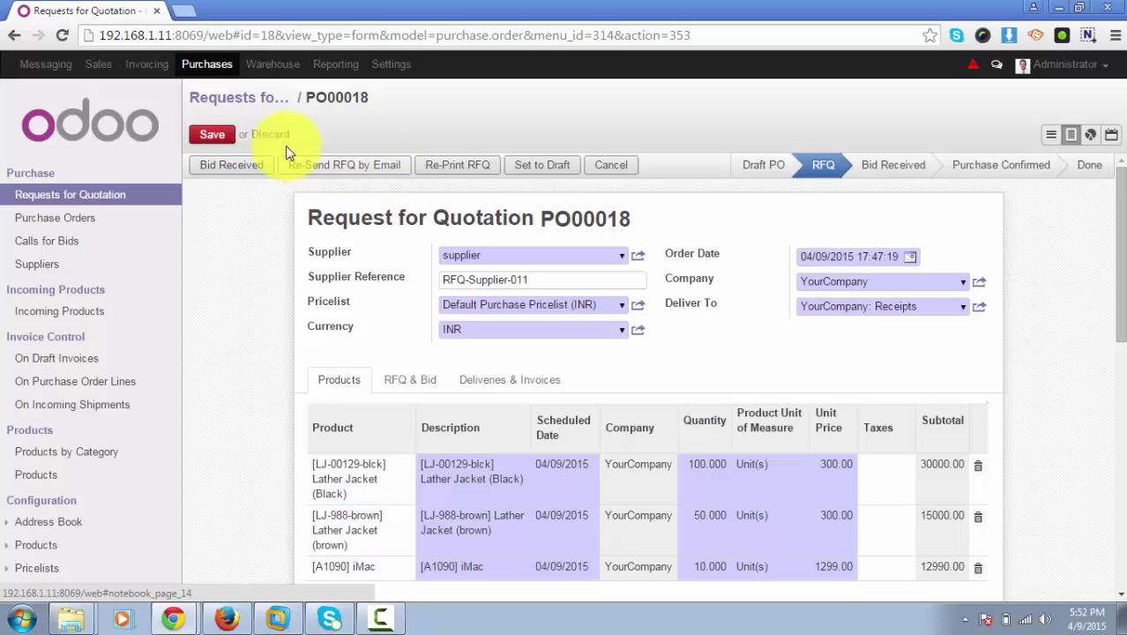
click(212, 134)
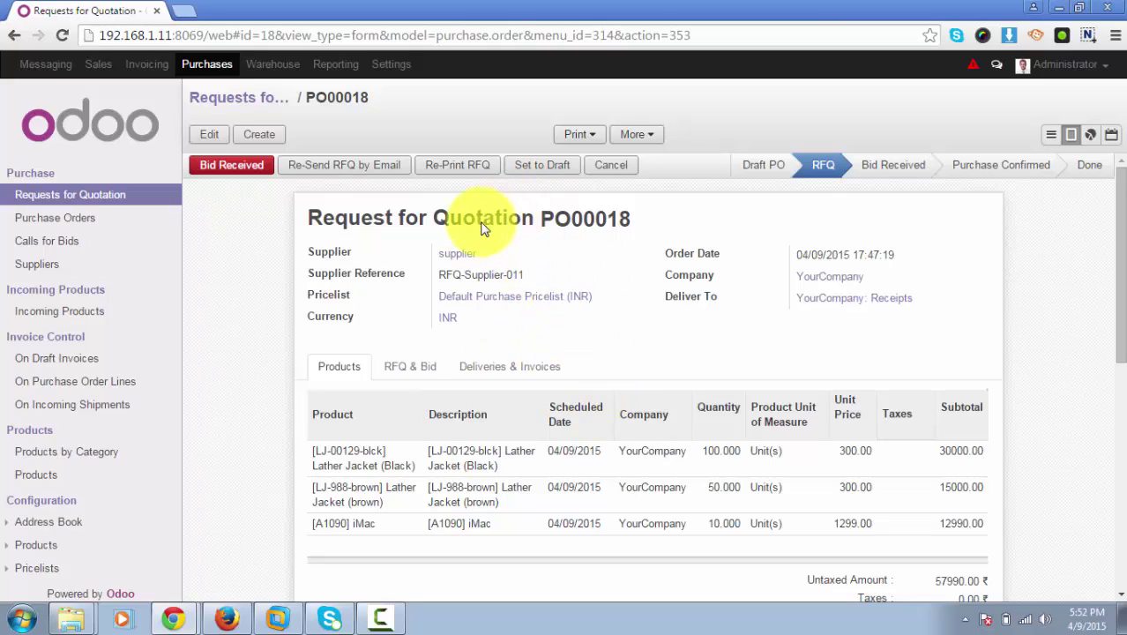
click(466, 180)
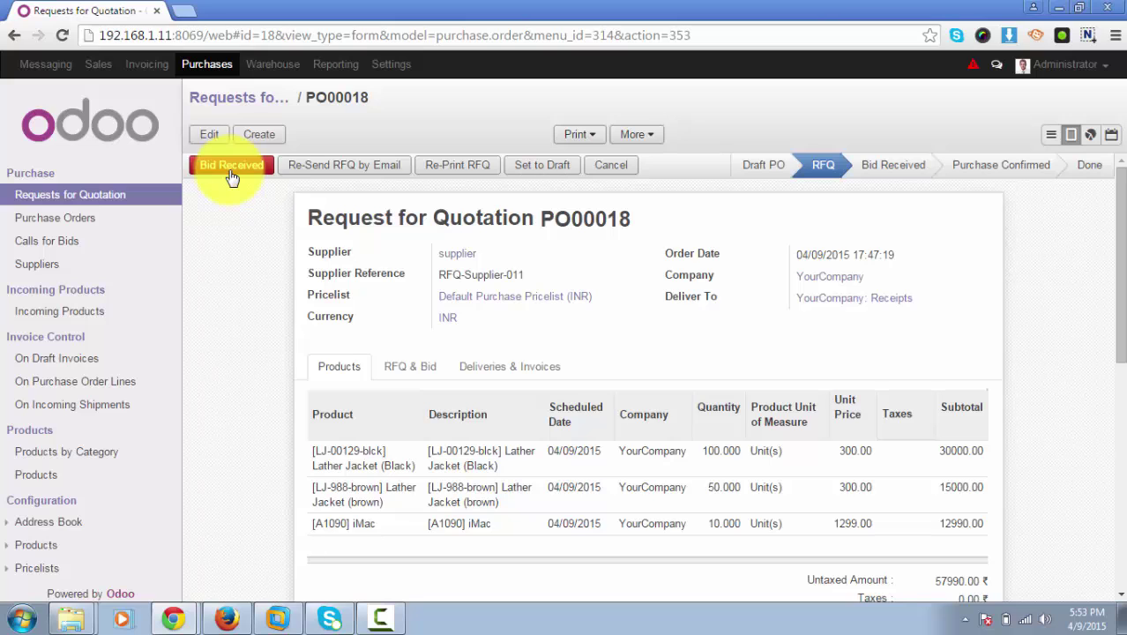
Mark PO00018's bid as received and check its dates: received 04/09/2015, valid until 04/10/2015.
click(231, 167)
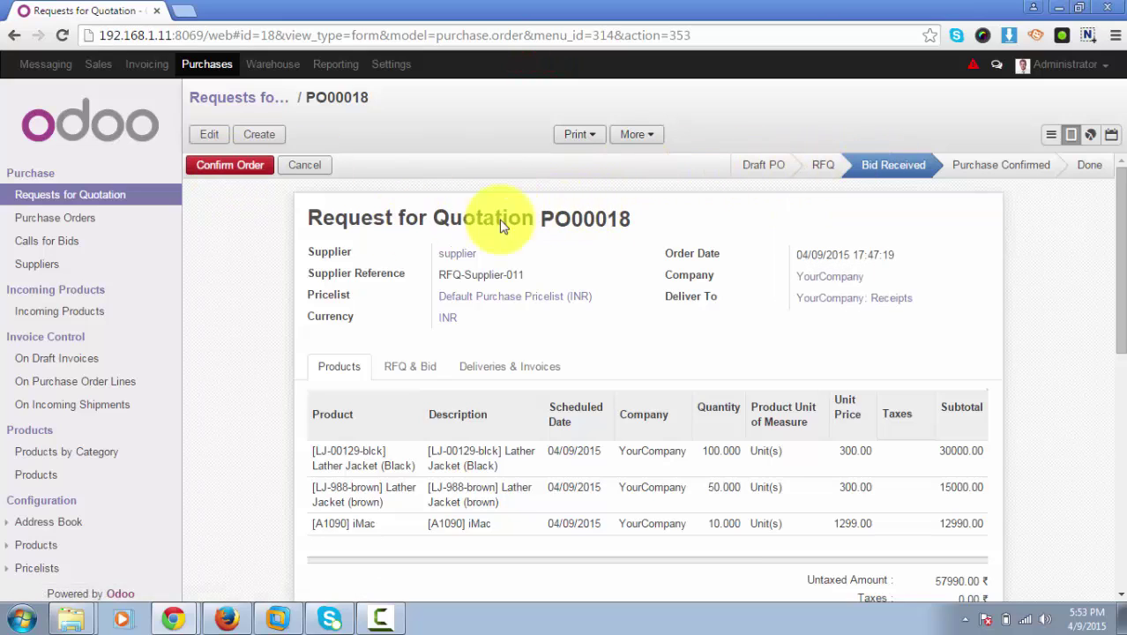
mouse_move(826, 180)
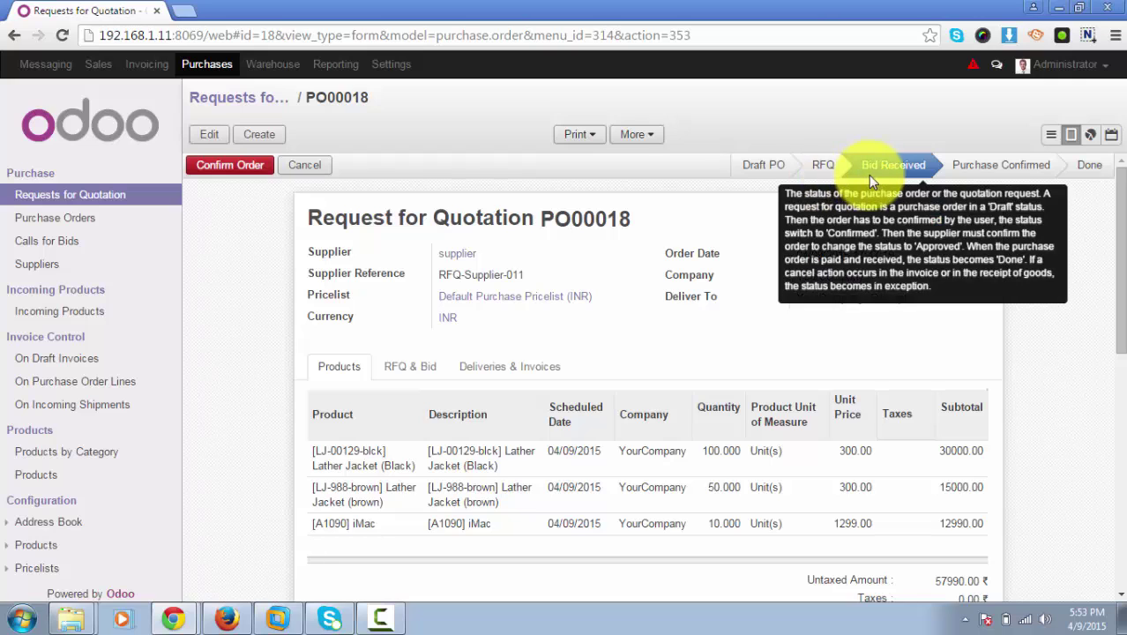
click(399, 374)
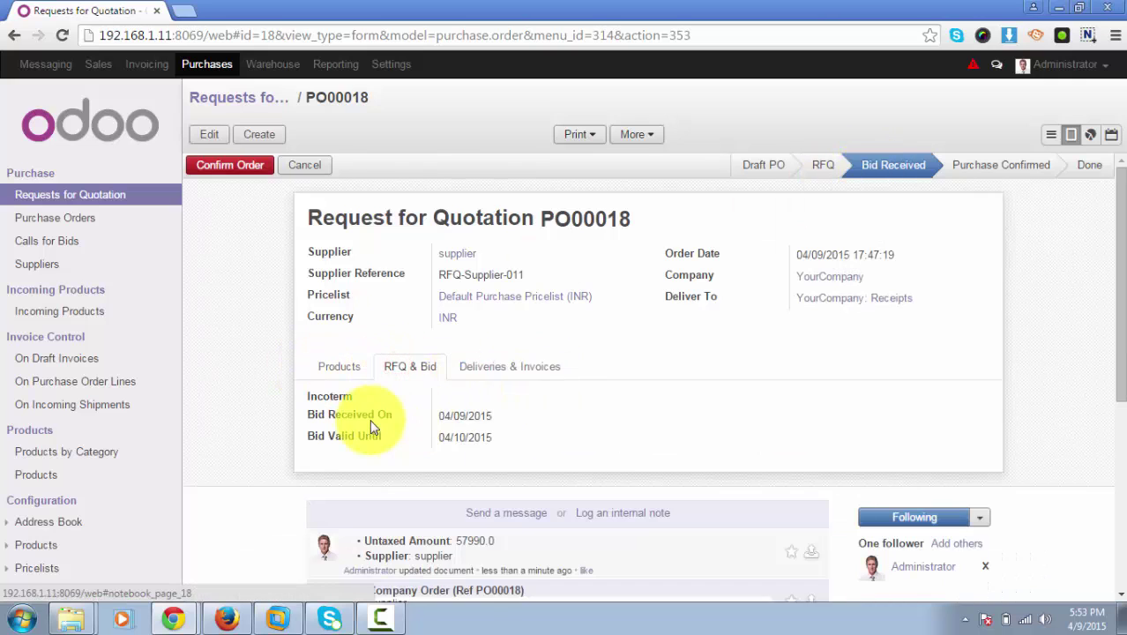
mouse_move(372, 428)
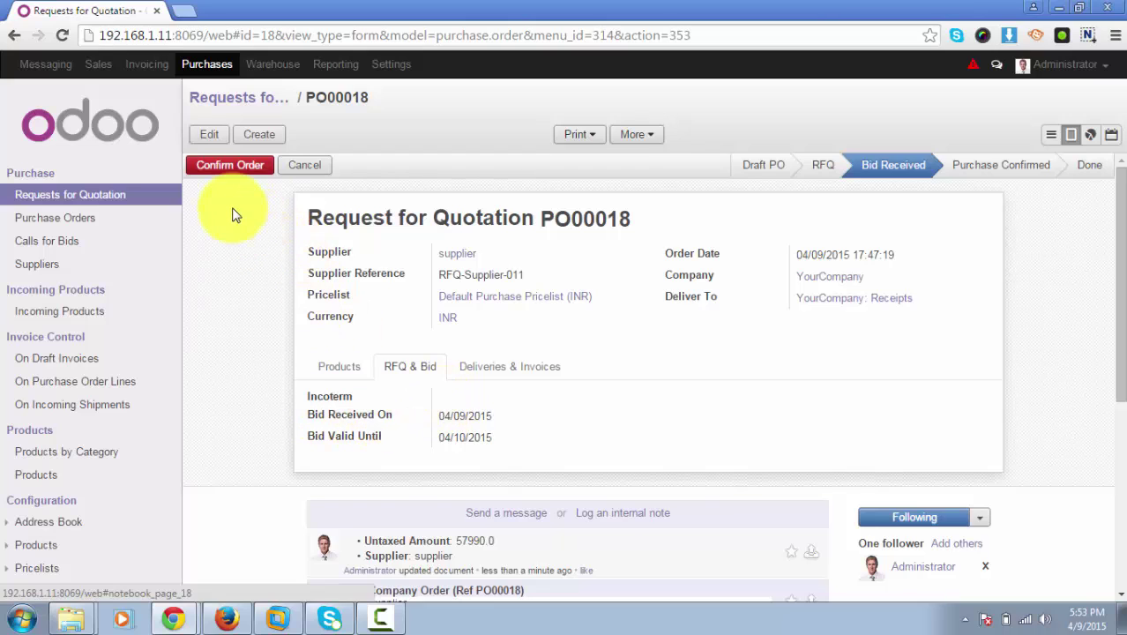
click(231, 165)
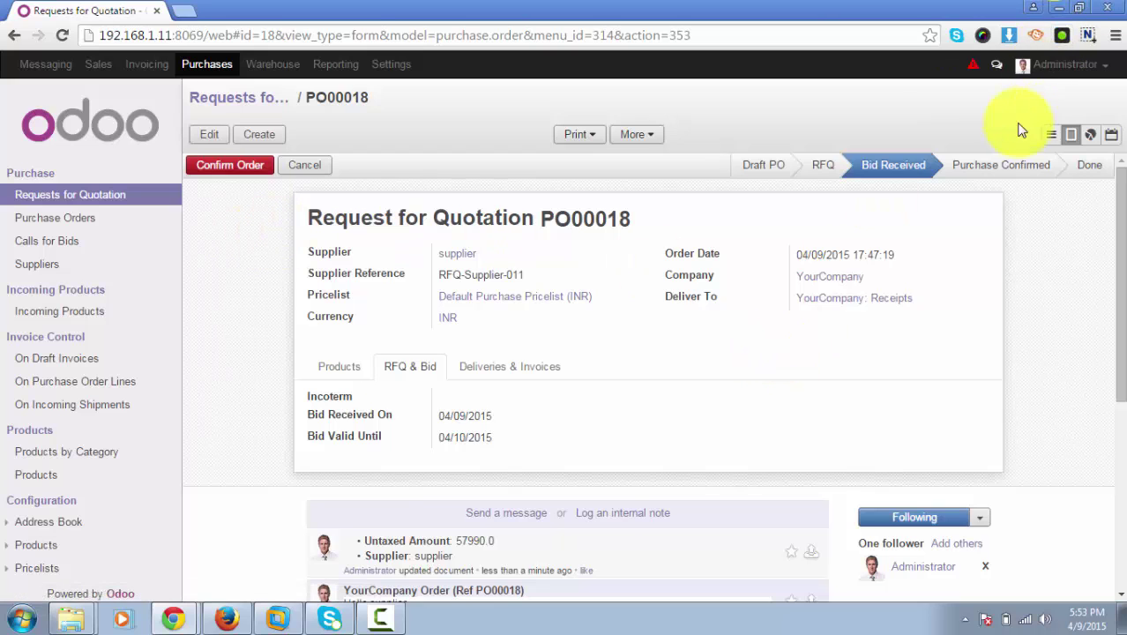
Chart the requests for quotation by supplier, showing one bar totalling 57,990.0.
click(1091, 137)
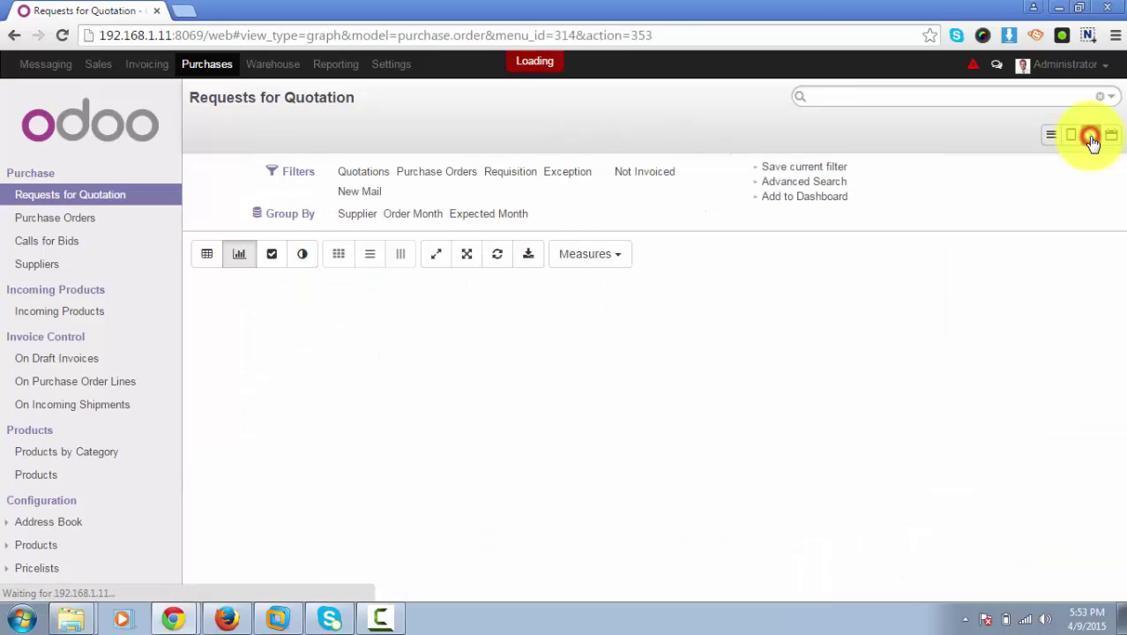
scroll(766, 302, down, 2)
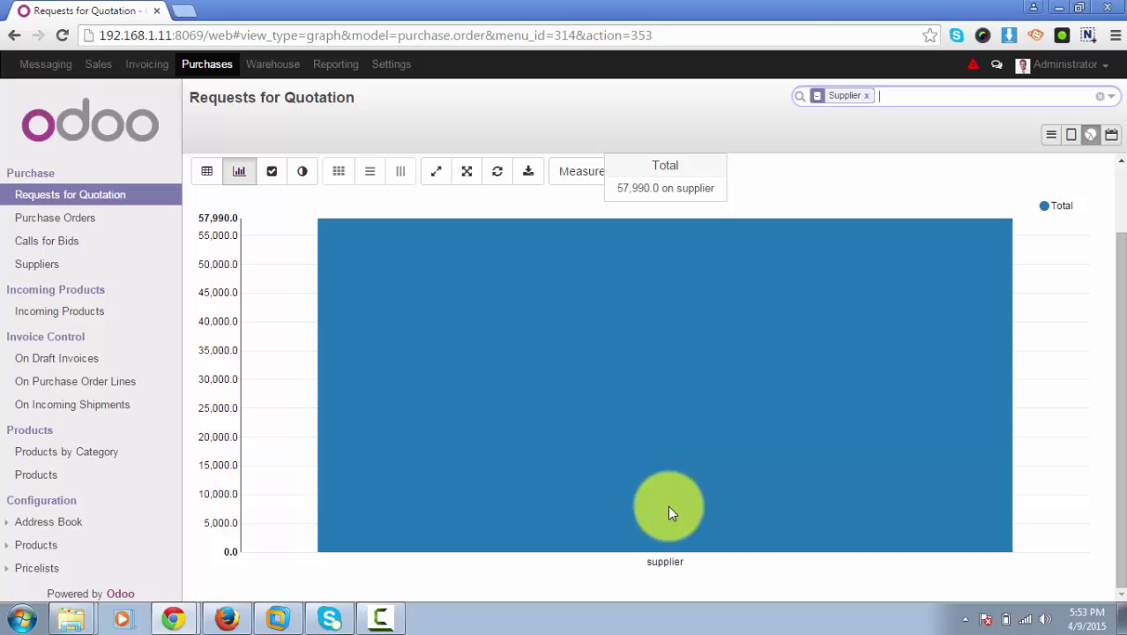
scroll(273, 379, up, 2)
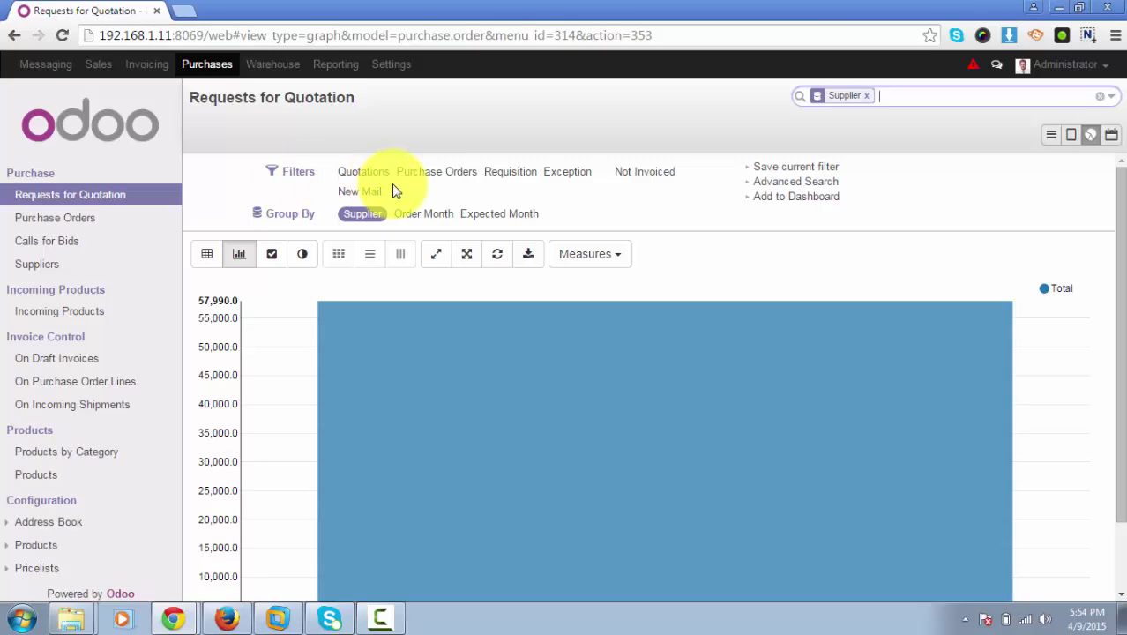
mouse_move(380, 382)
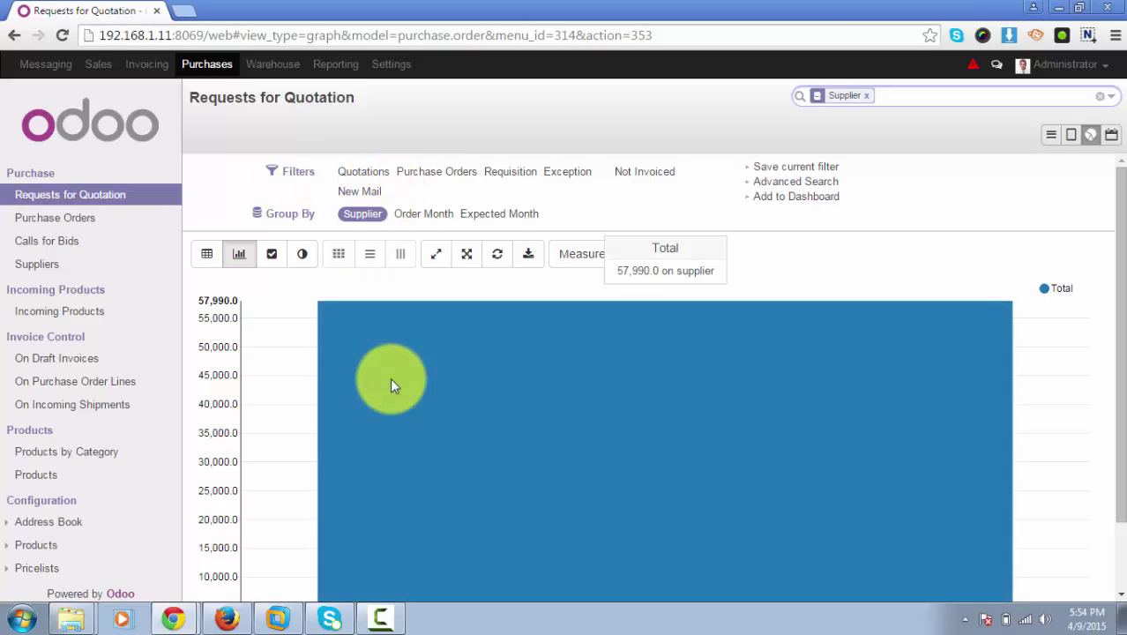
scroll(319, 318, down, 2)
scroll(408, 314, up, 2)
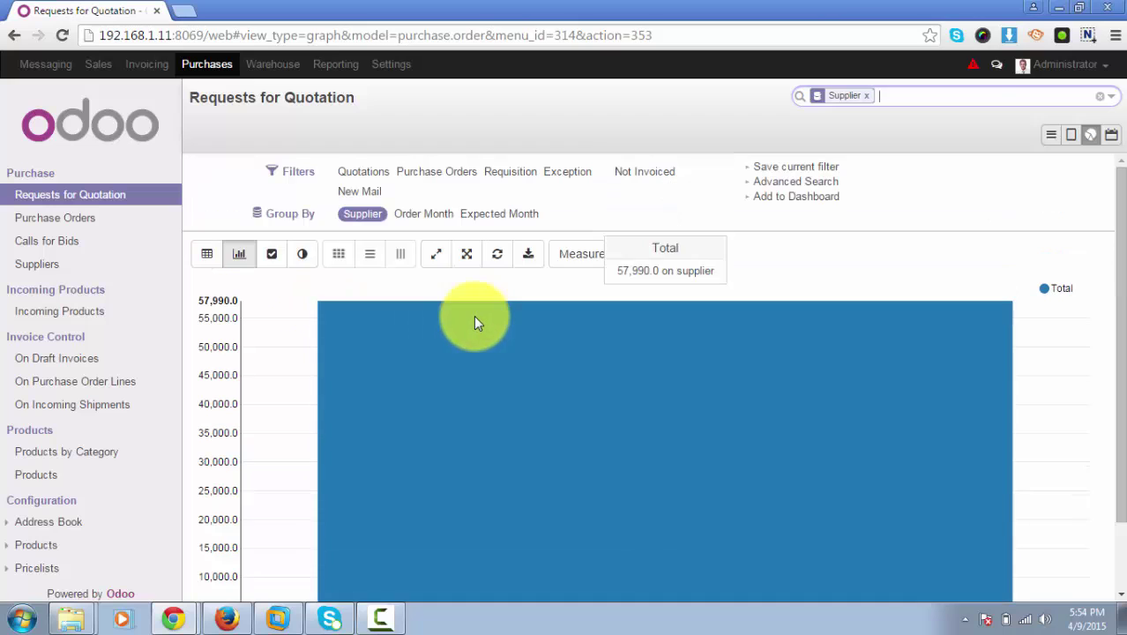
mouse_move(528, 319)
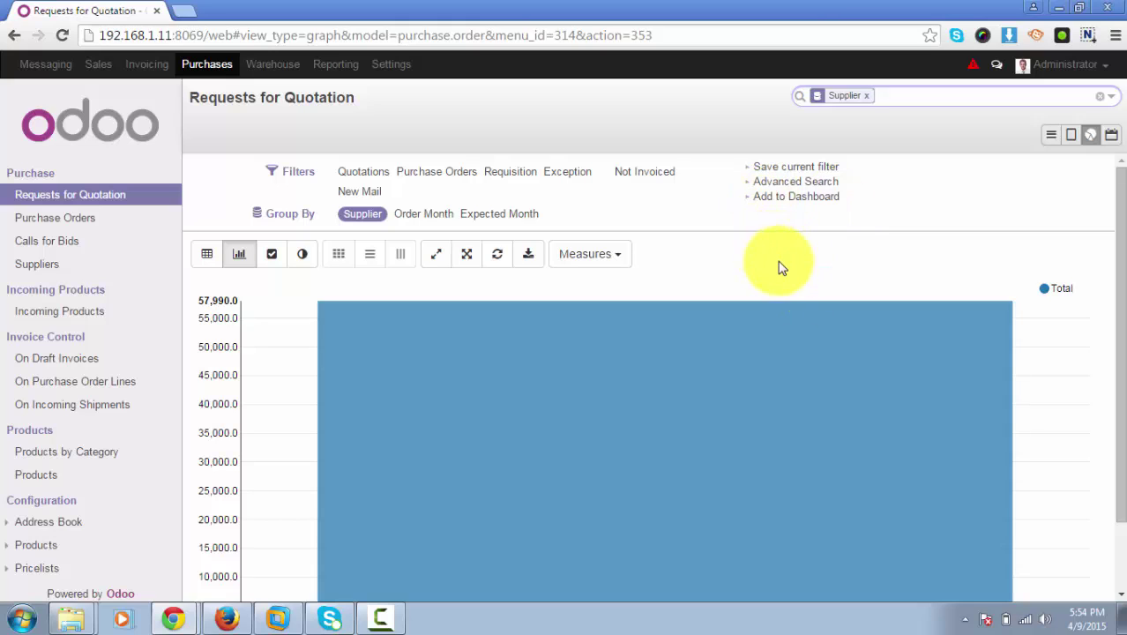
scroll(733, 317, down, 1)
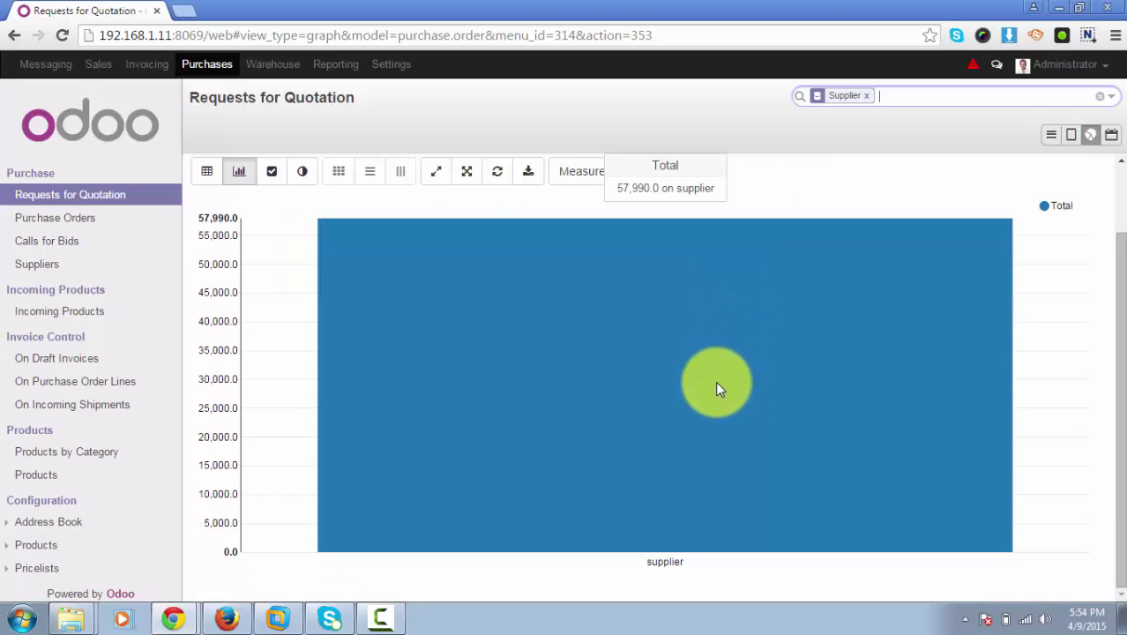
scroll(715, 379, up, 1)
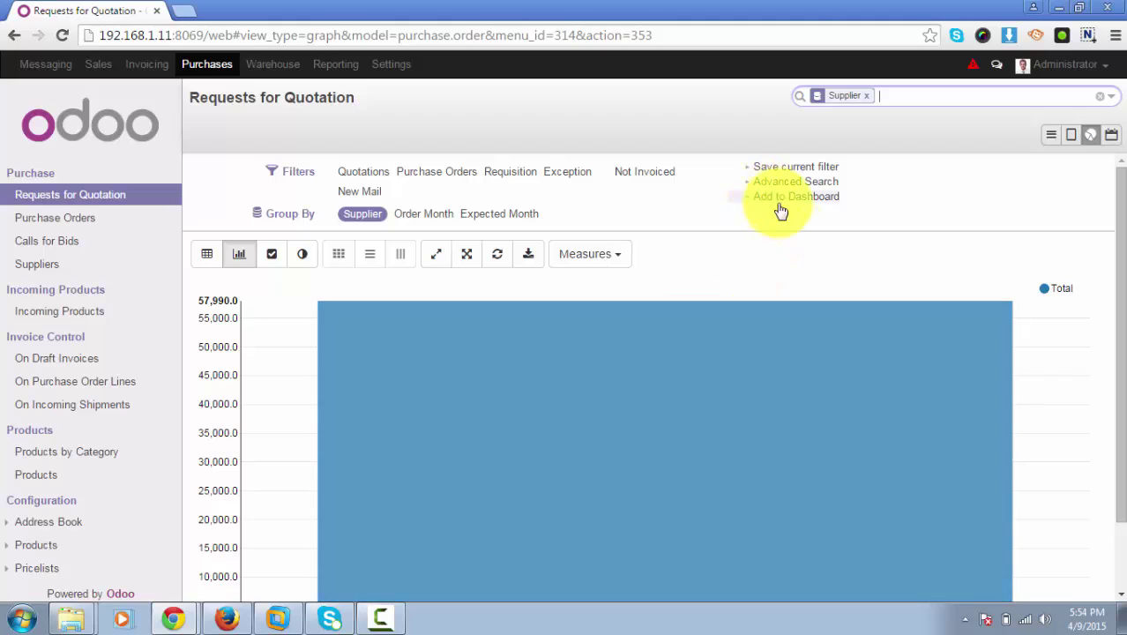
Show the RFQs on a calendar, narrowing from week 04/05–04/11/2015 to Thursday 04/09/2015.
click(1112, 135)
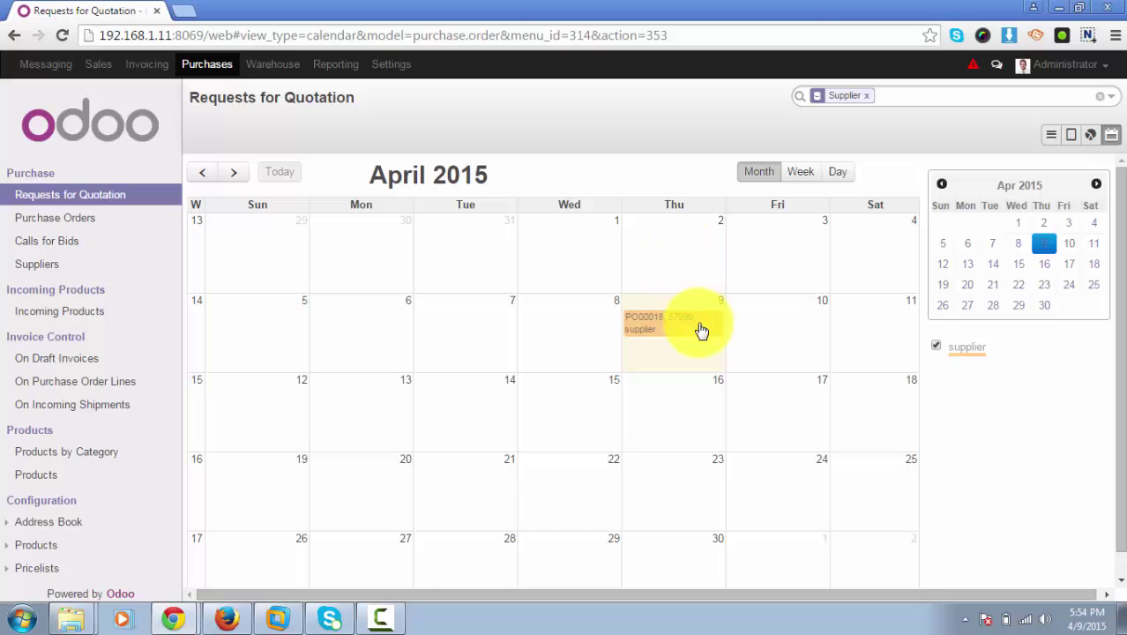
click(802, 177)
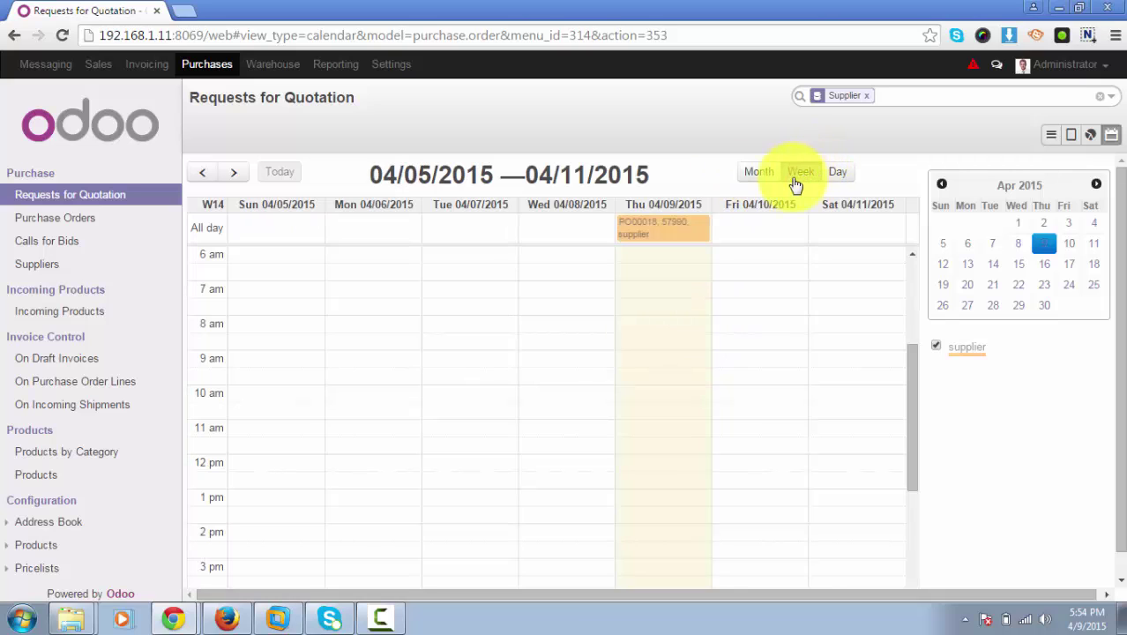
click(838, 175)
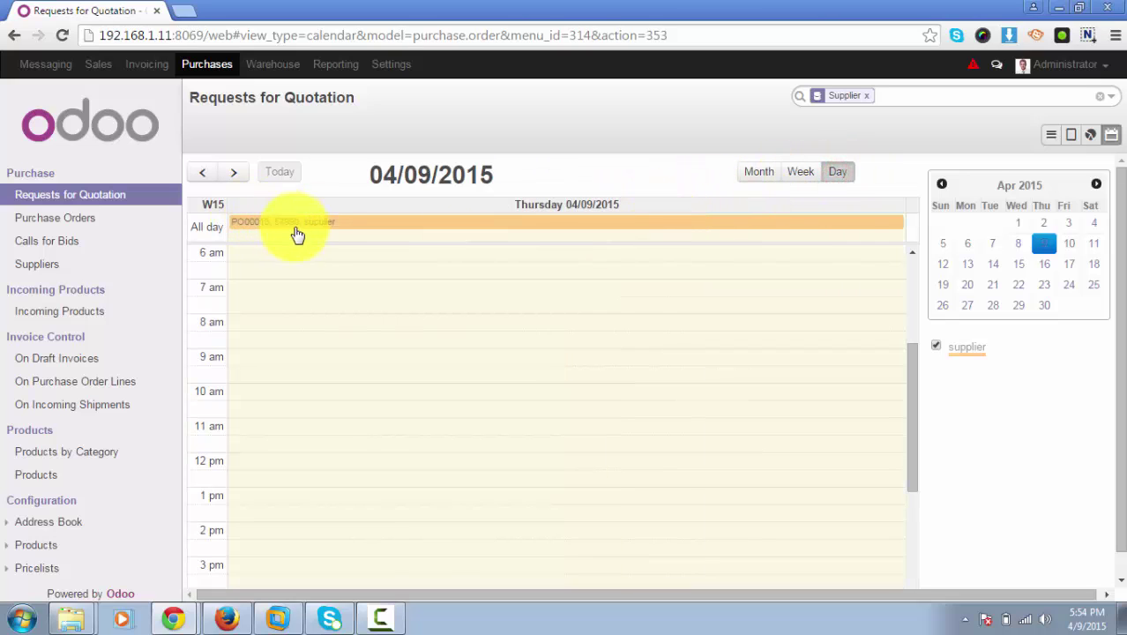